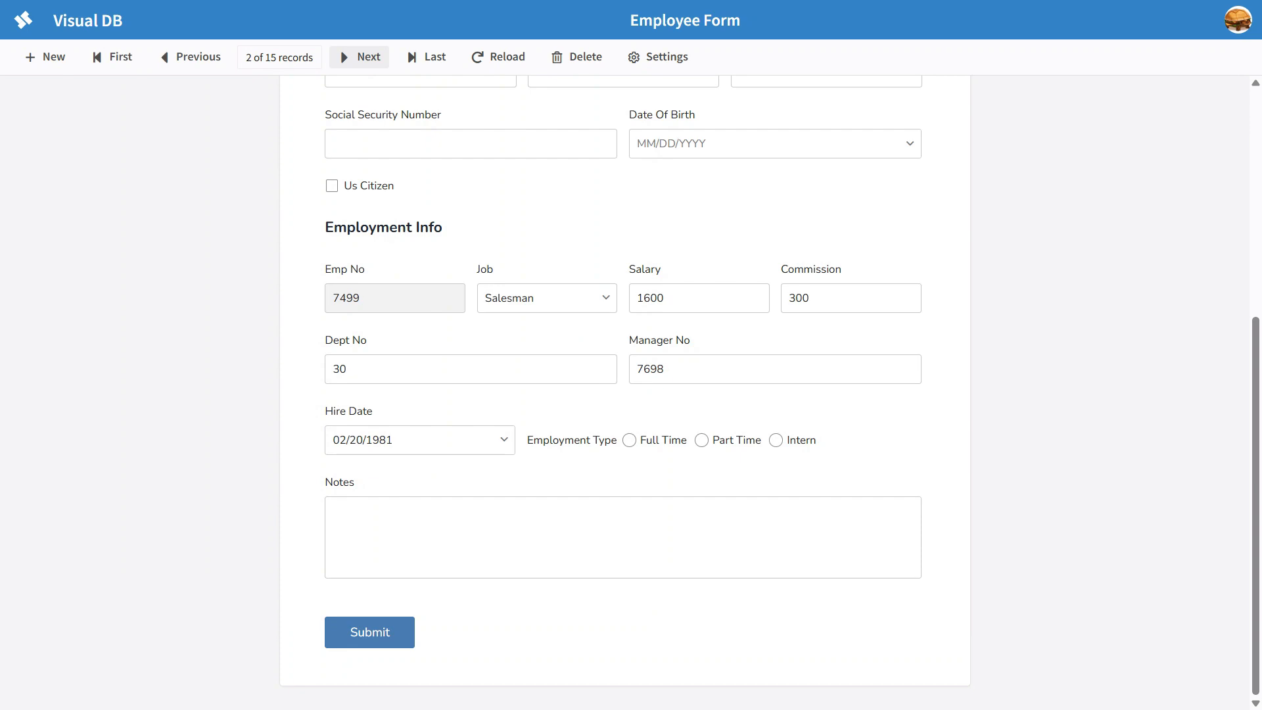
Review the personal and employment fields of the current employee record and advance to the following record
{"action": "scroll", "coordinate": [624, 394], "scroll_direction": "up", "scroll_amount": 4}
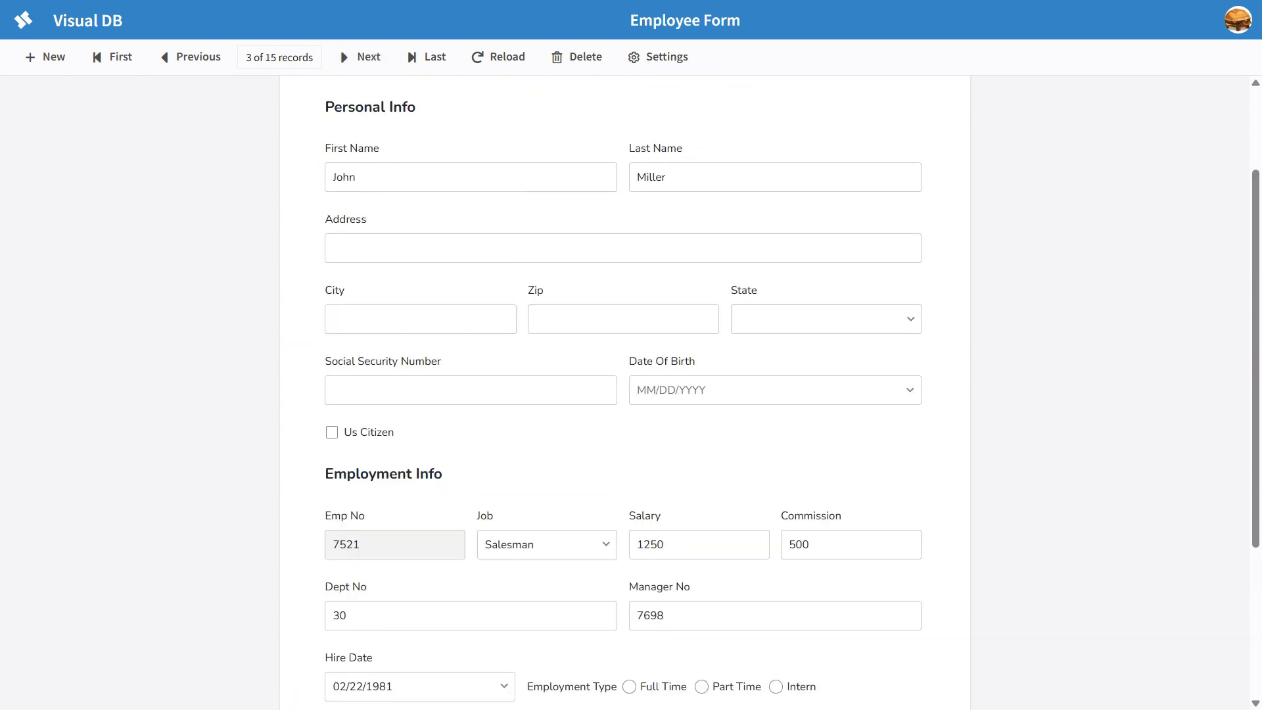
{"action": "scroll", "coordinate": [625, 394], "scroll_direction": "up", "scroll_amount": 2}
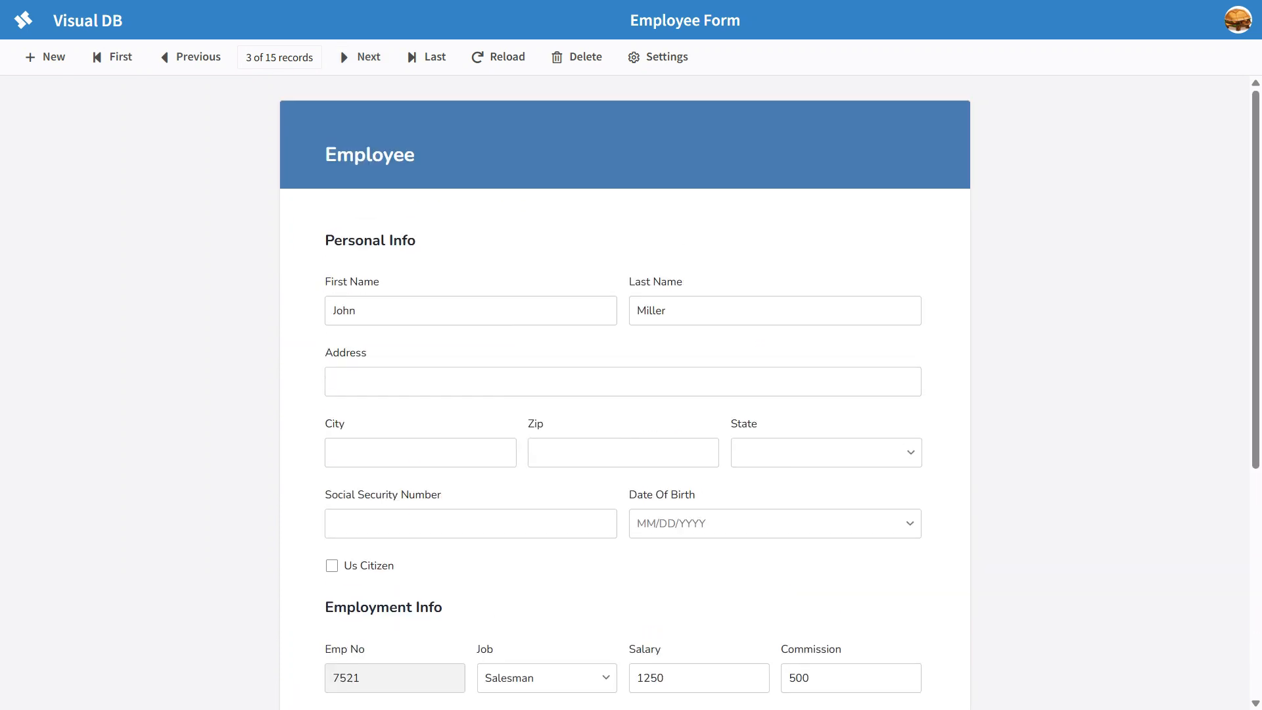
{"action": "scroll", "coordinate": [624, 394], "scroll_direction": "down", "scroll_amount": 4}
{"action": "scroll", "coordinate": [624, 394], "scroll_direction": "down", "scroll_amount": 2}
{"action": "scroll", "coordinate": [624, 394], "scroll_direction": "up", "scroll_amount": 1}
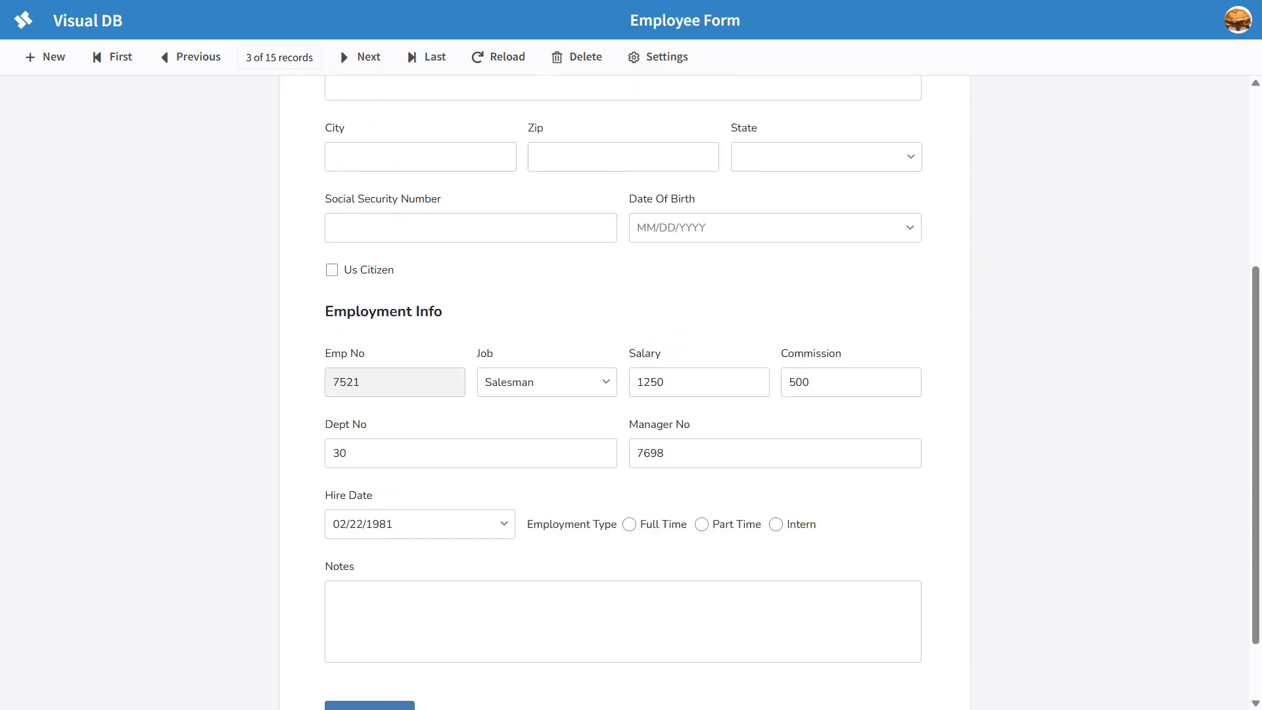
{"action": "scroll", "coordinate": [625, 395], "scroll_direction": "up", "scroll_amount": 4}
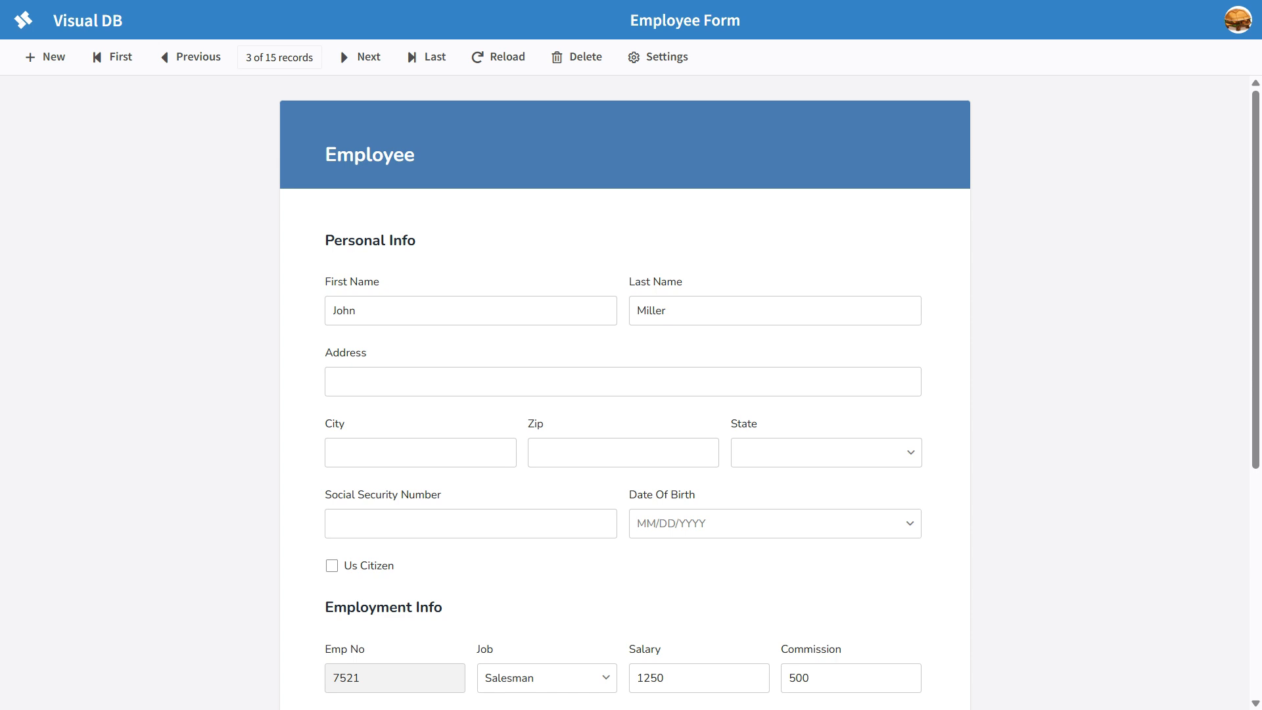
{"action": "left_click", "coordinate": [359, 56]}
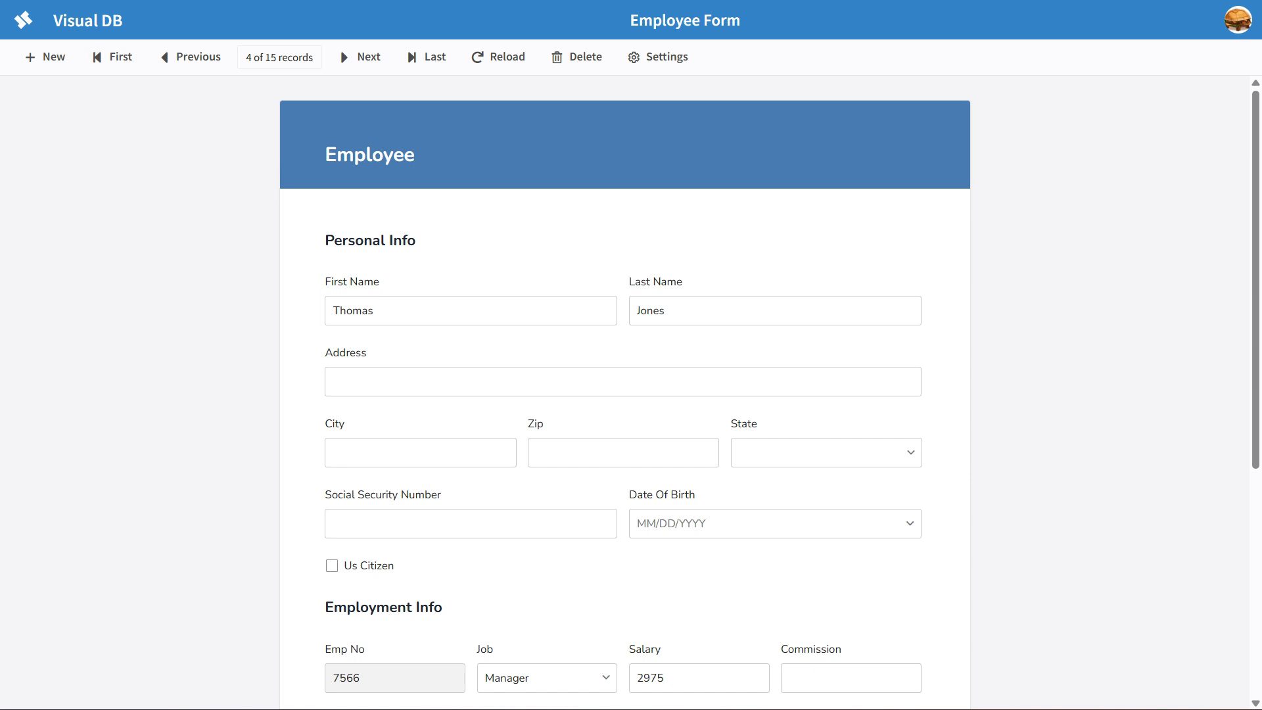
Open Employee Query in the query builder and add a condition on last_name using the "starts with" operator
{"action": "left_click", "coordinate": [23, 21]}
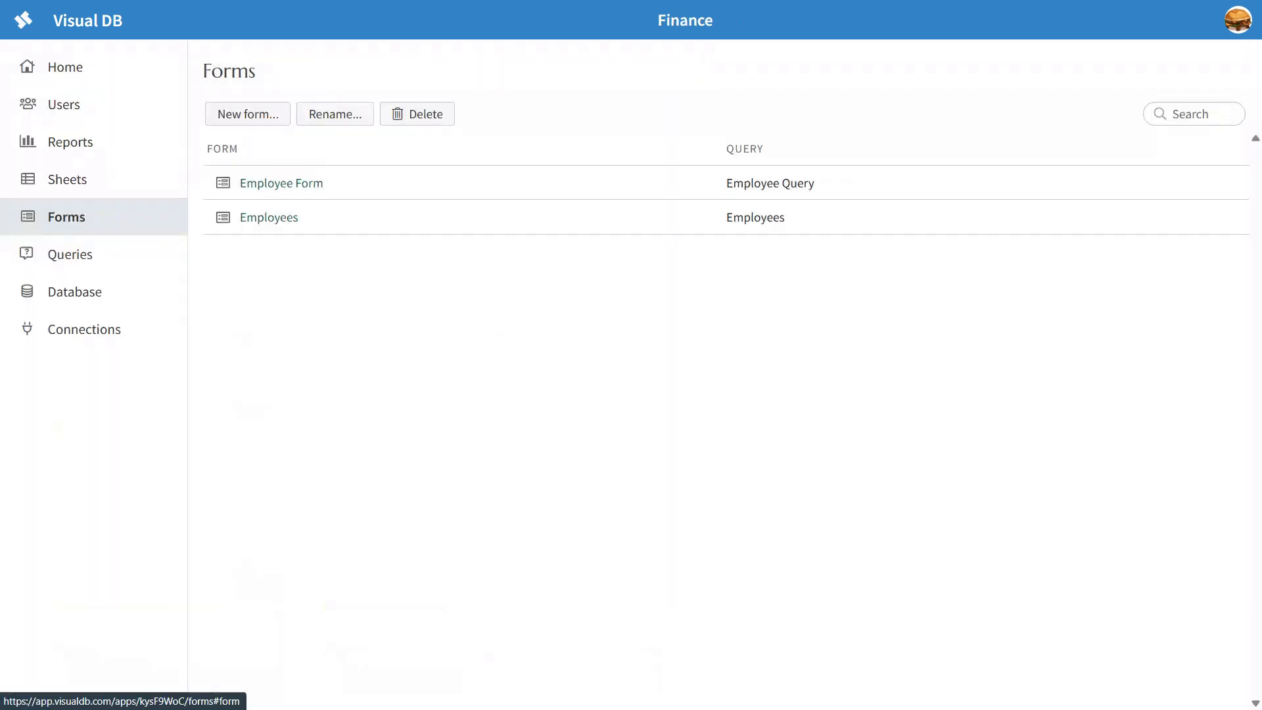
{"action": "left_click", "coordinate": [70, 254]}
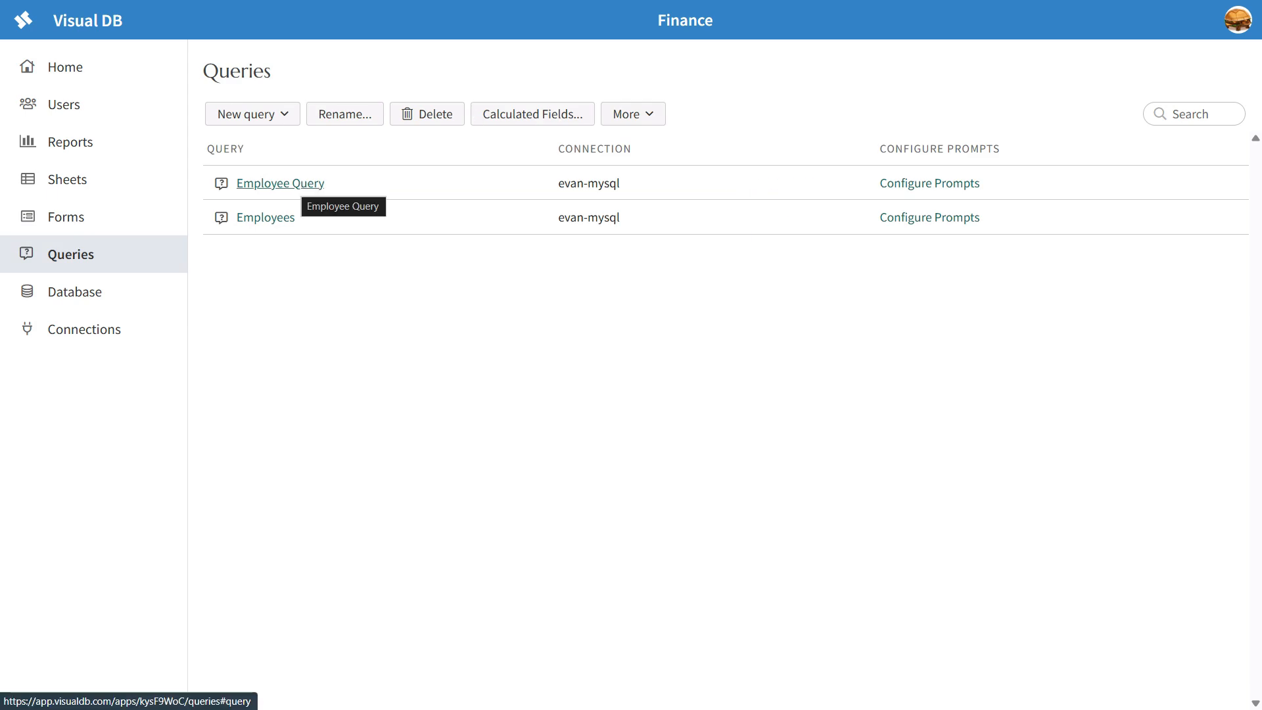
{"action": "left_click", "coordinate": [280, 182]}
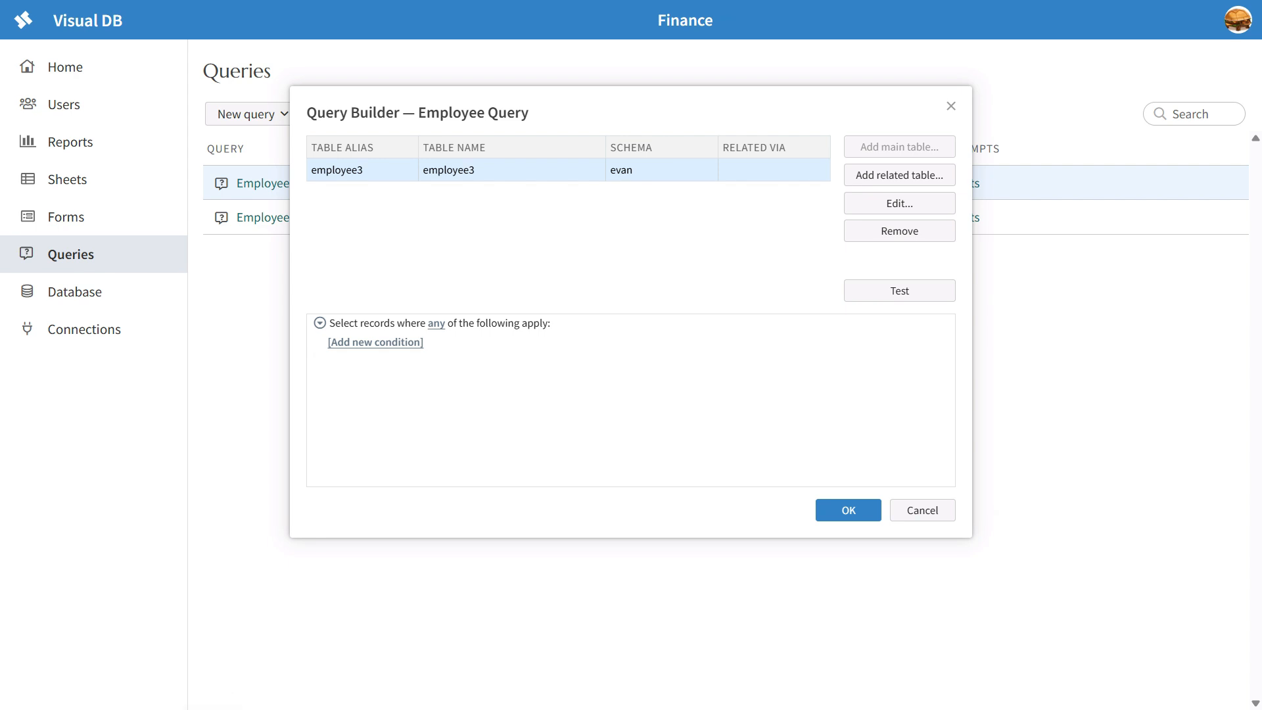
{"action": "left_click", "coordinate": [376, 342]}
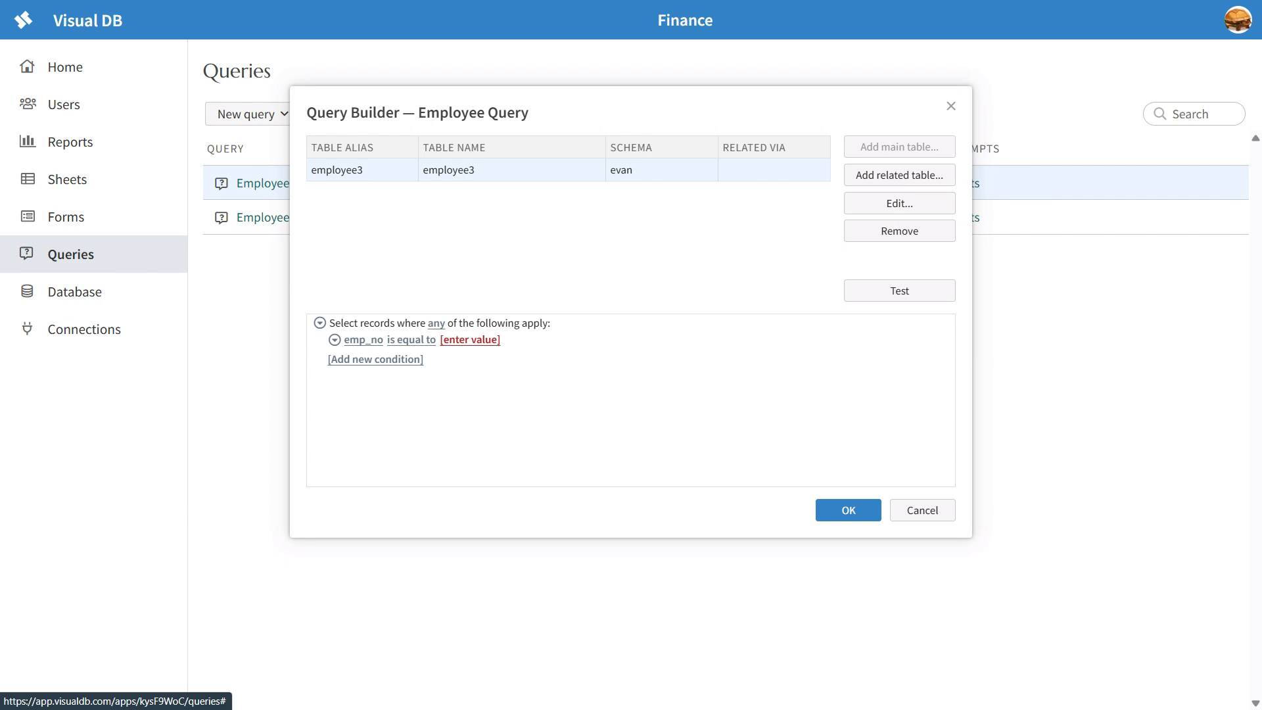
{"action": "left_click", "coordinate": [364, 339]}
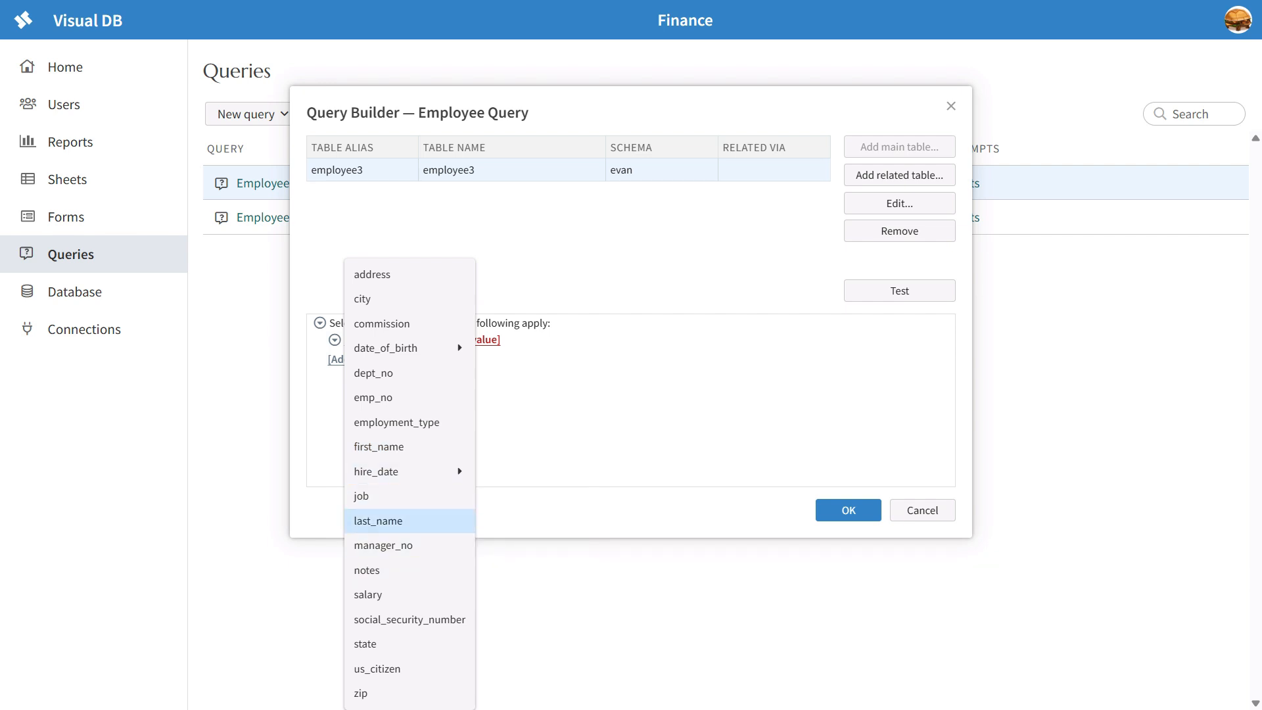
{"action": "left_click", "coordinate": [379, 521]}
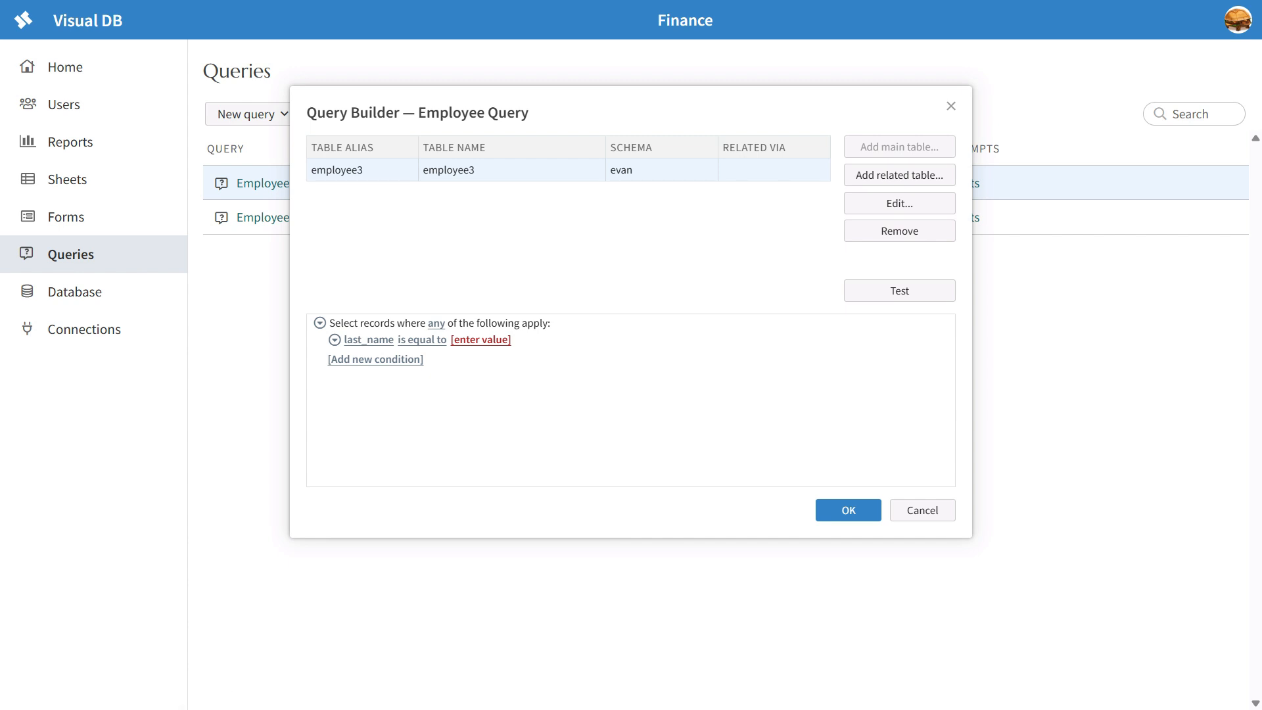
{"action": "left_click", "coordinate": [422, 339]}
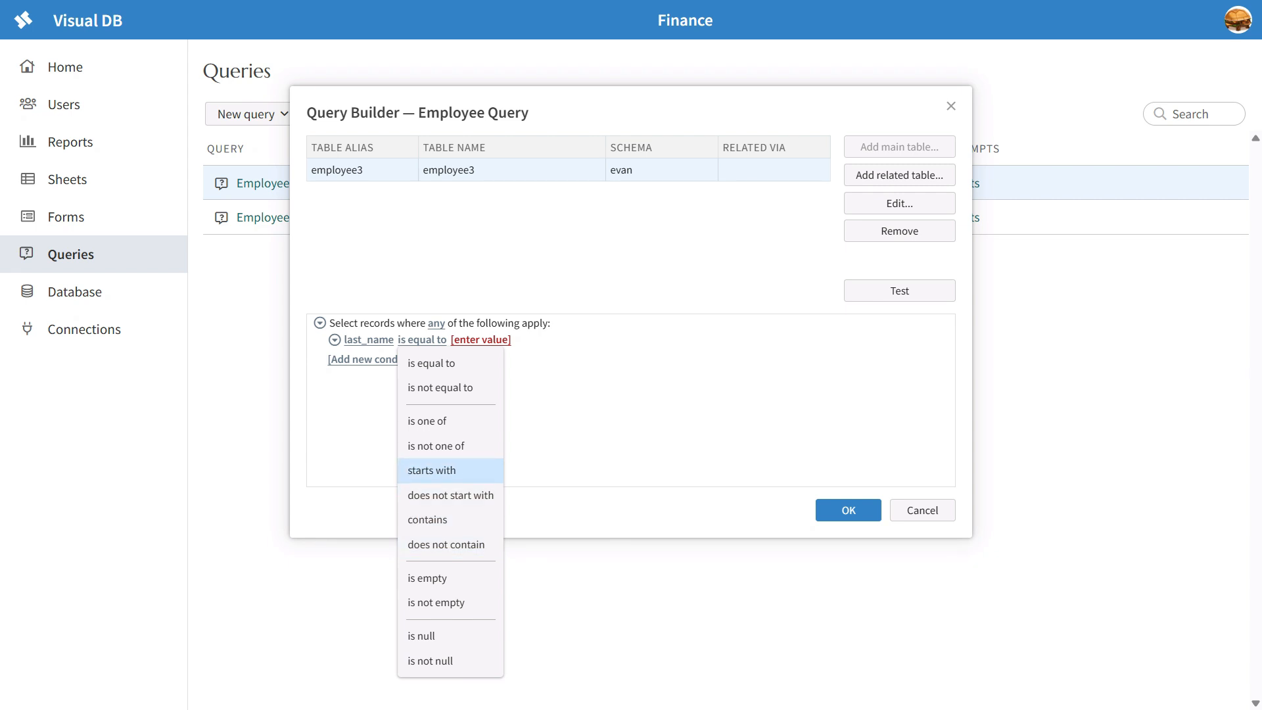
{"action": "key", "text": "Return"}
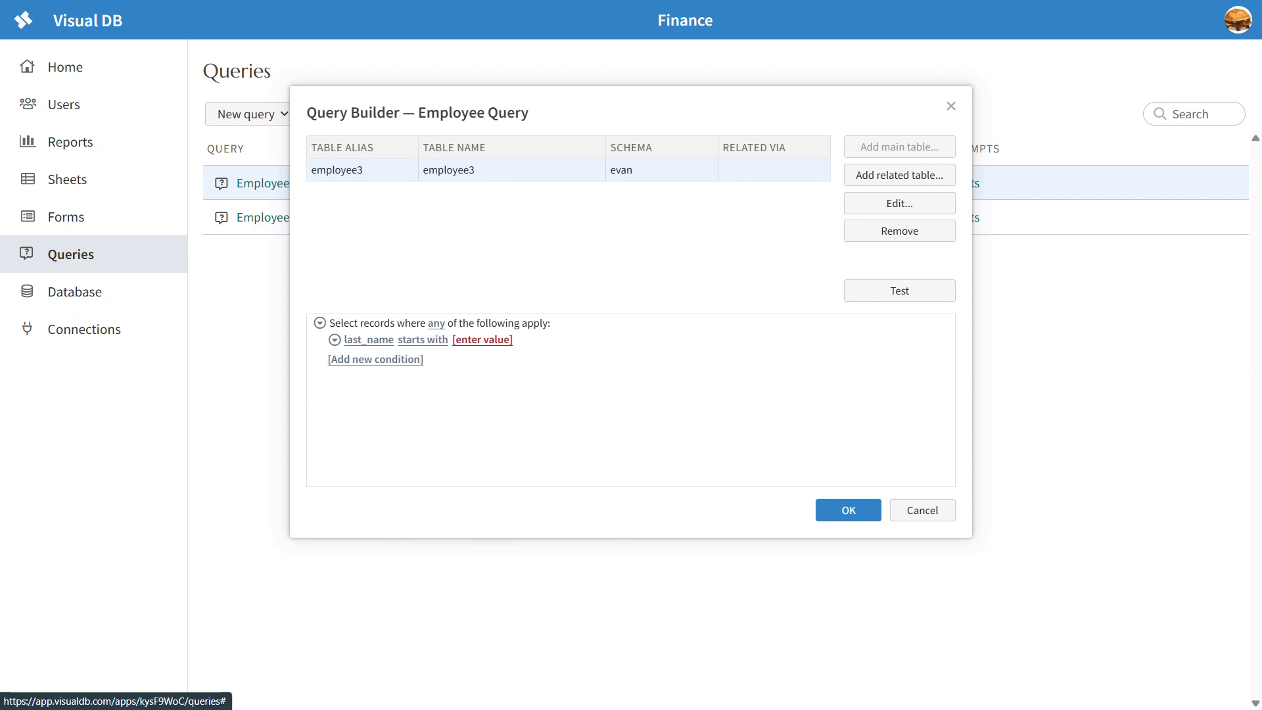
Make the last_name condition prompt the user for its value and save the query
{"action": "left_click", "coordinate": [335, 340]}
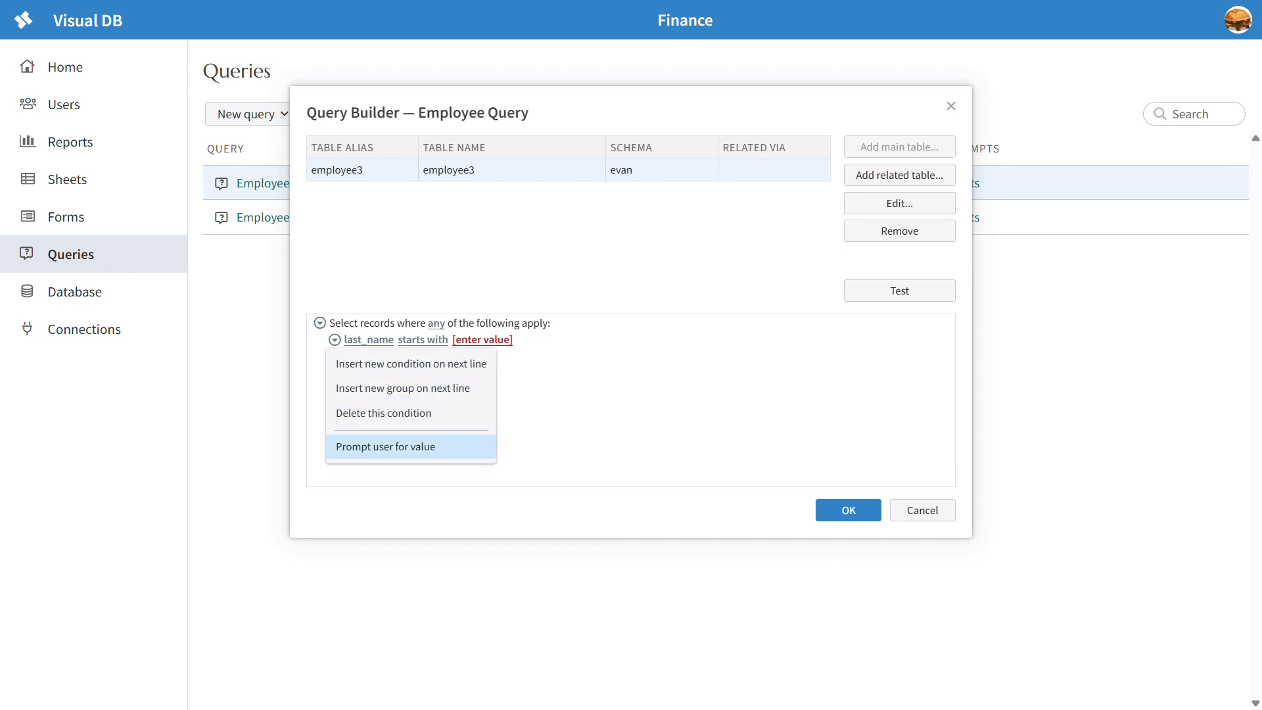
{"action": "key", "text": "Return"}
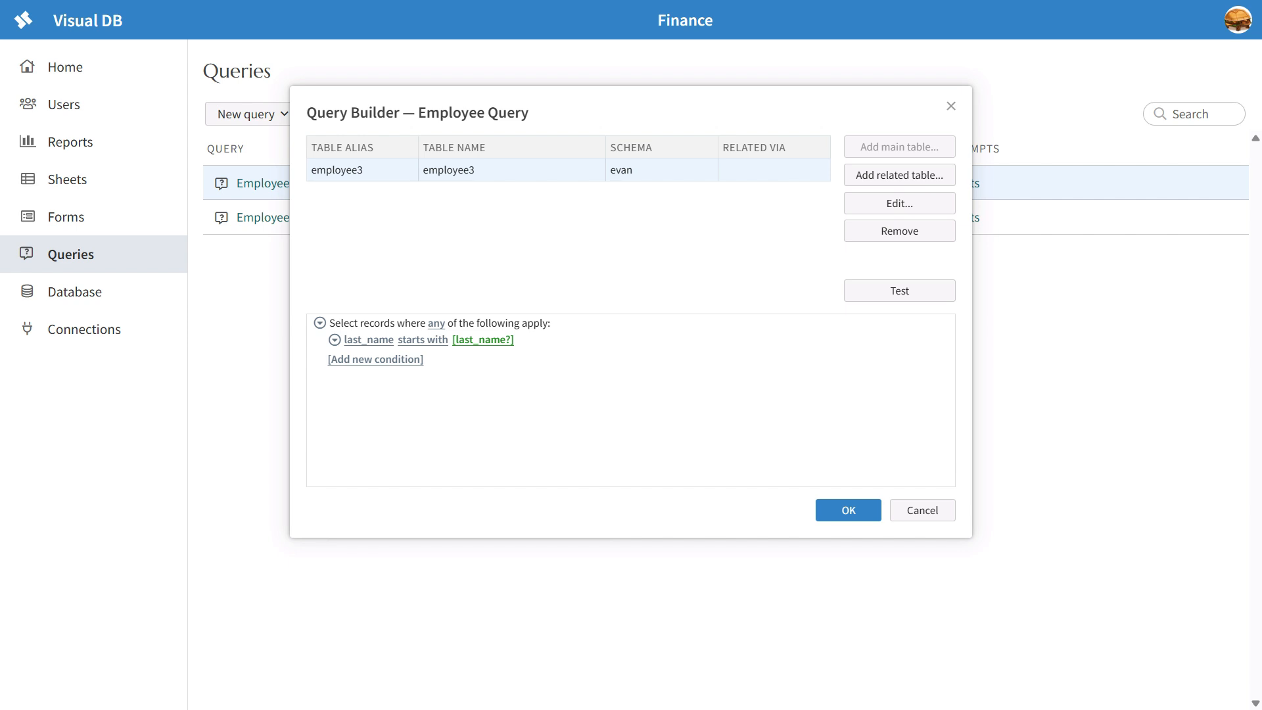
{"action": "key", "text": "Return"}
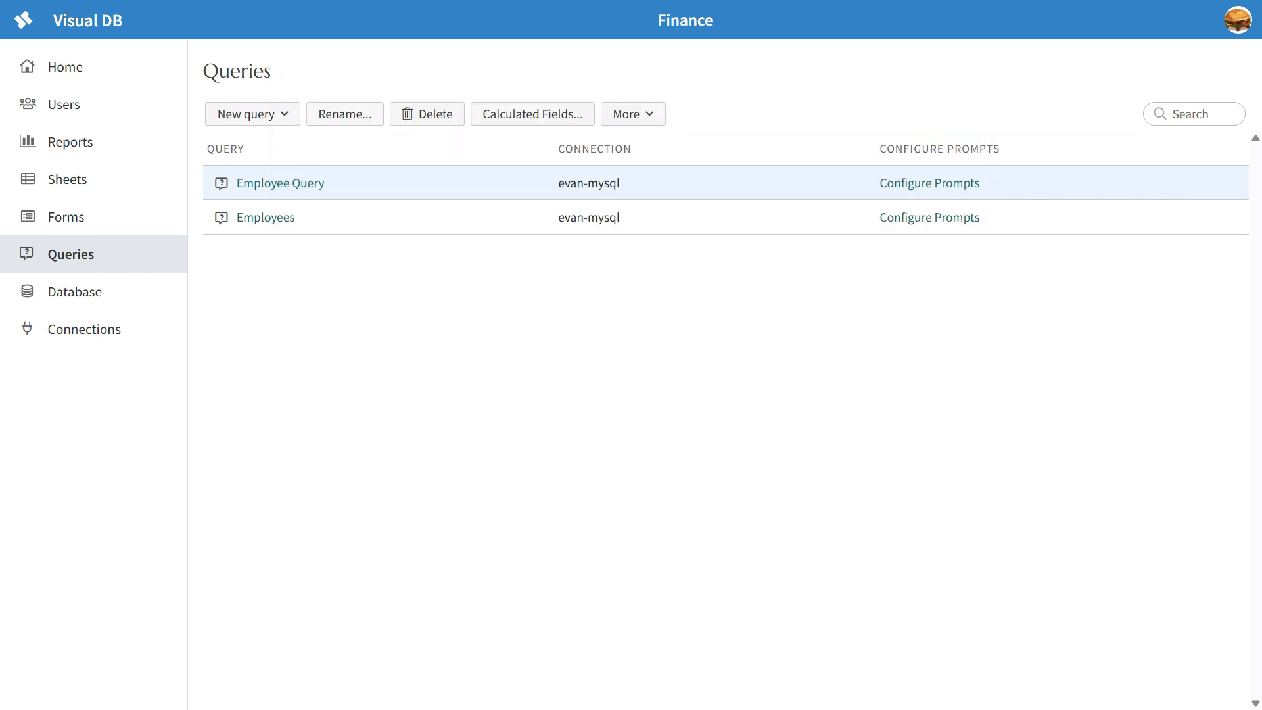
Open Employee Form and fetch the records matching an employee's last name entered in the Last Name prompt
{"action": "left_click", "coordinate": [66, 217]}
{"action": "left_click", "coordinate": [245, 180]}
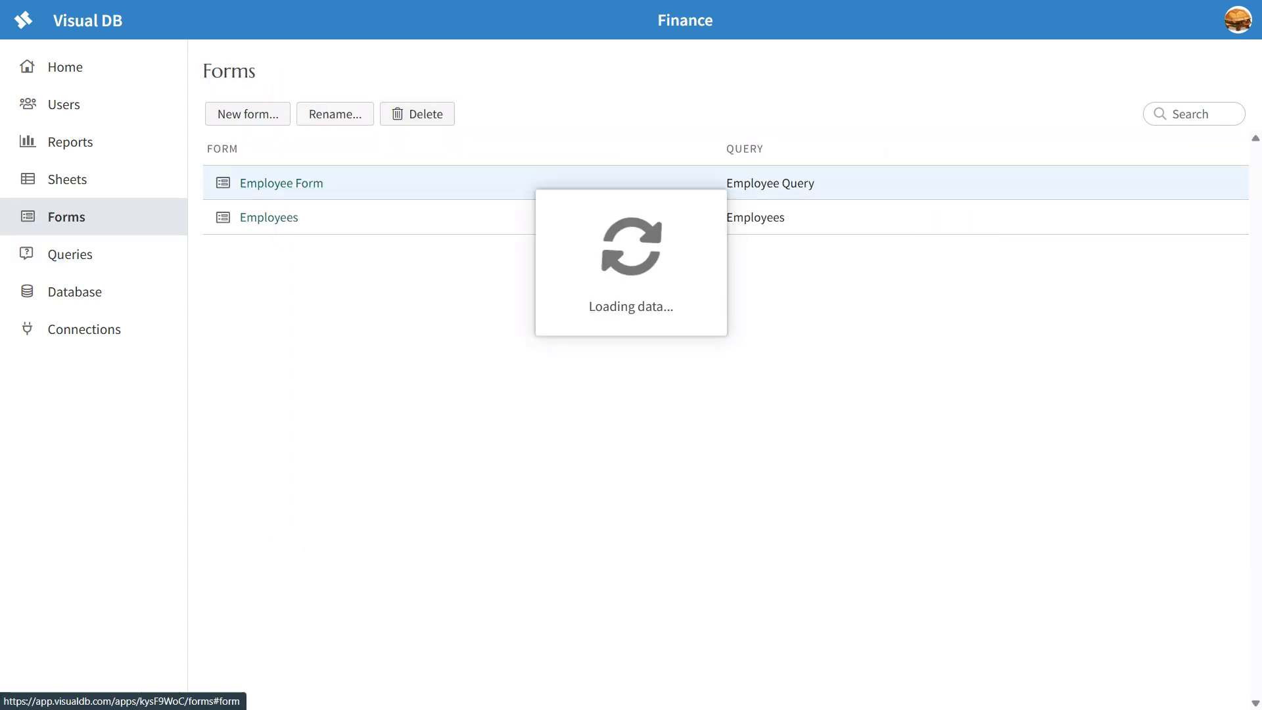
{"action": "left_click", "coordinate": [76, 71]}
{"action": "triple_click", "coordinate": [43, 51]}
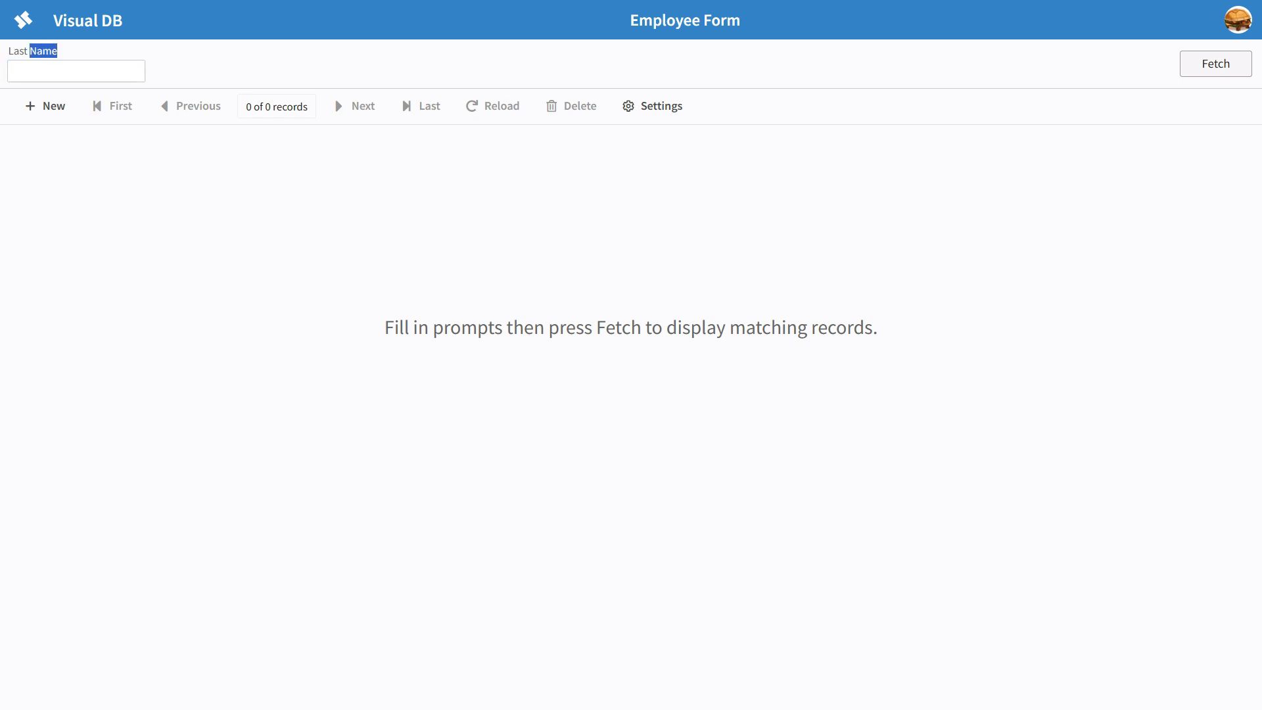
{"action": "left_click", "coordinate": [75, 71]}
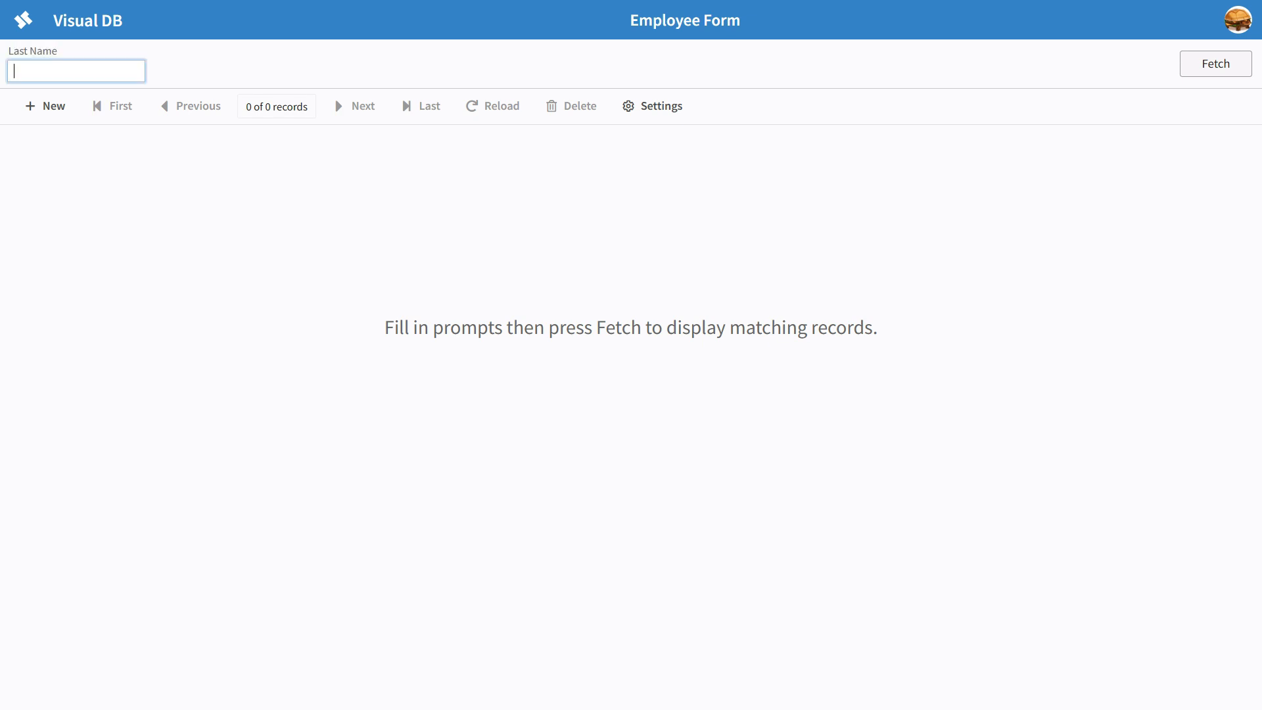
{"action": "type", "text": "Smith"}
{"action": "key", "text": "Return"}
Examine the Personal Info and Employment Info sections of the fetched employee record
{"action": "scroll", "coordinate": [624, 414], "scroll_direction": "down", "scroll_amount": 5}
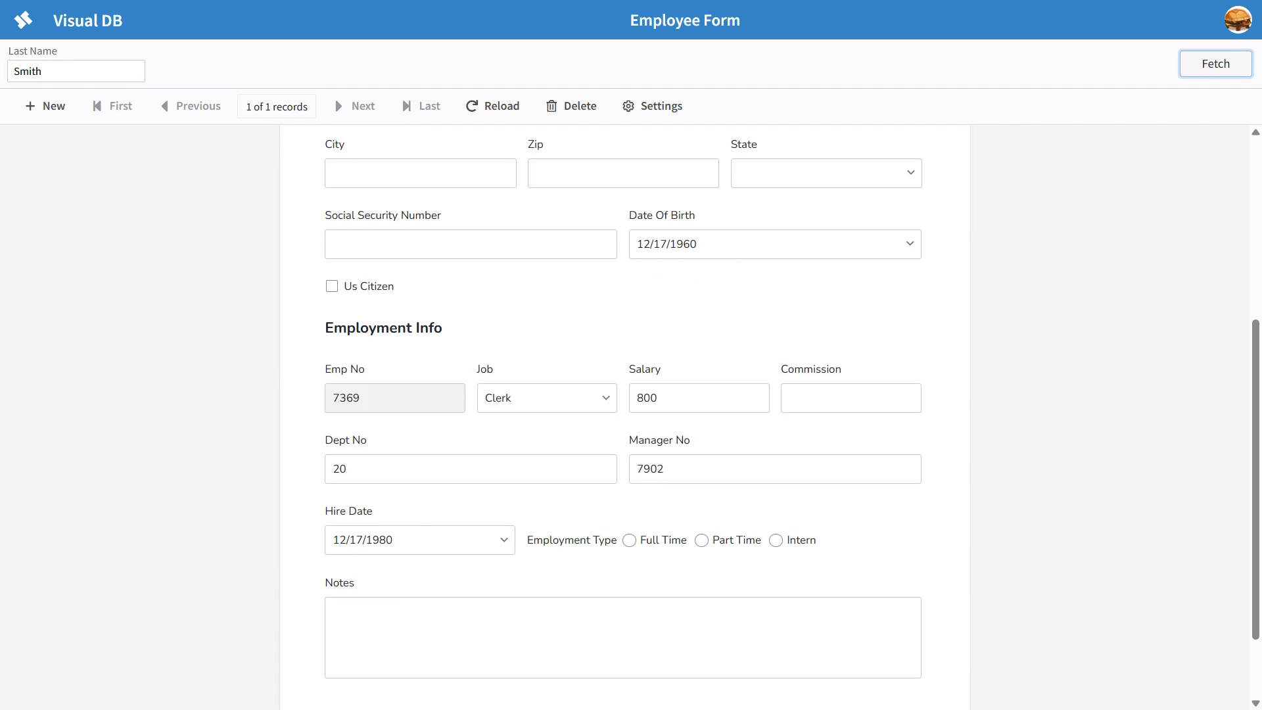
{"action": "scroll", "coordinate": [624, 414], "scroll_direction": "down", "scroll_amount": 1}
{"action": "scroll", "coordinate": [625, 414], "scroll_direction": "up", "scroll_amount": 5}
{"action": "left_click", "coordinate": [365, 278]}
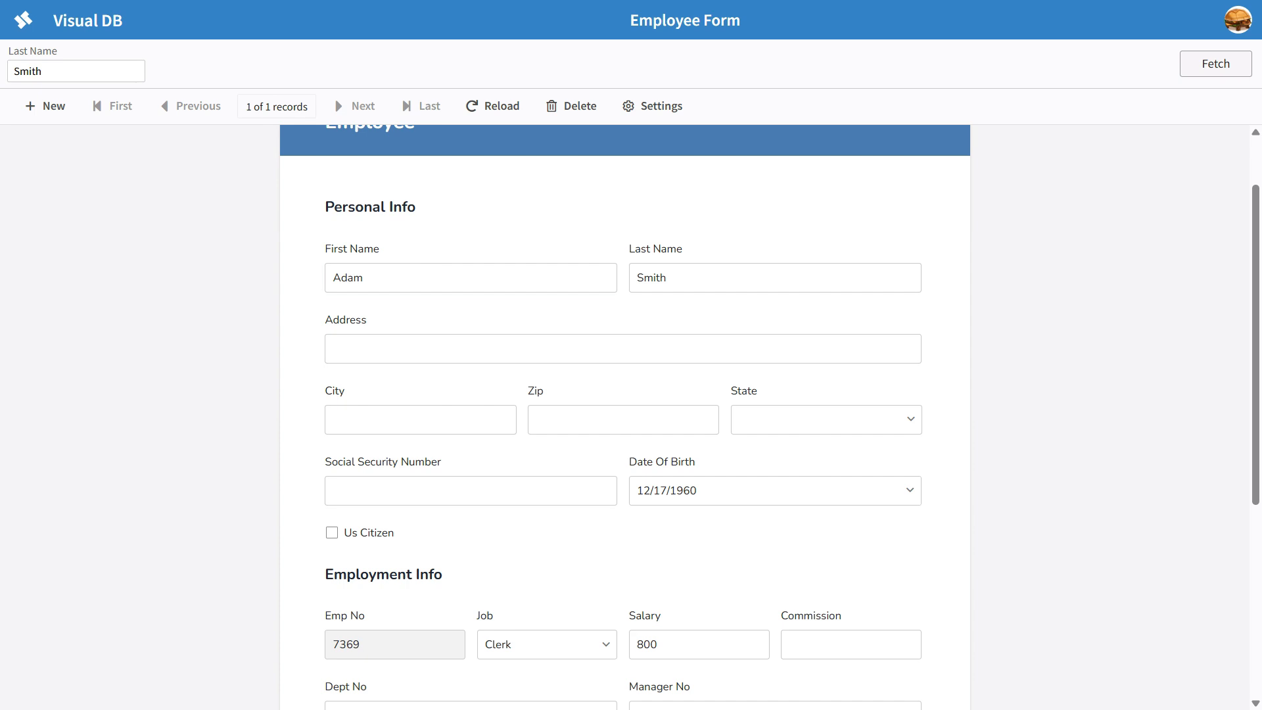
{"action": "scroll", "coordinate": [624, 414], "scroll_direction": "down", "scroll_amount": 5}
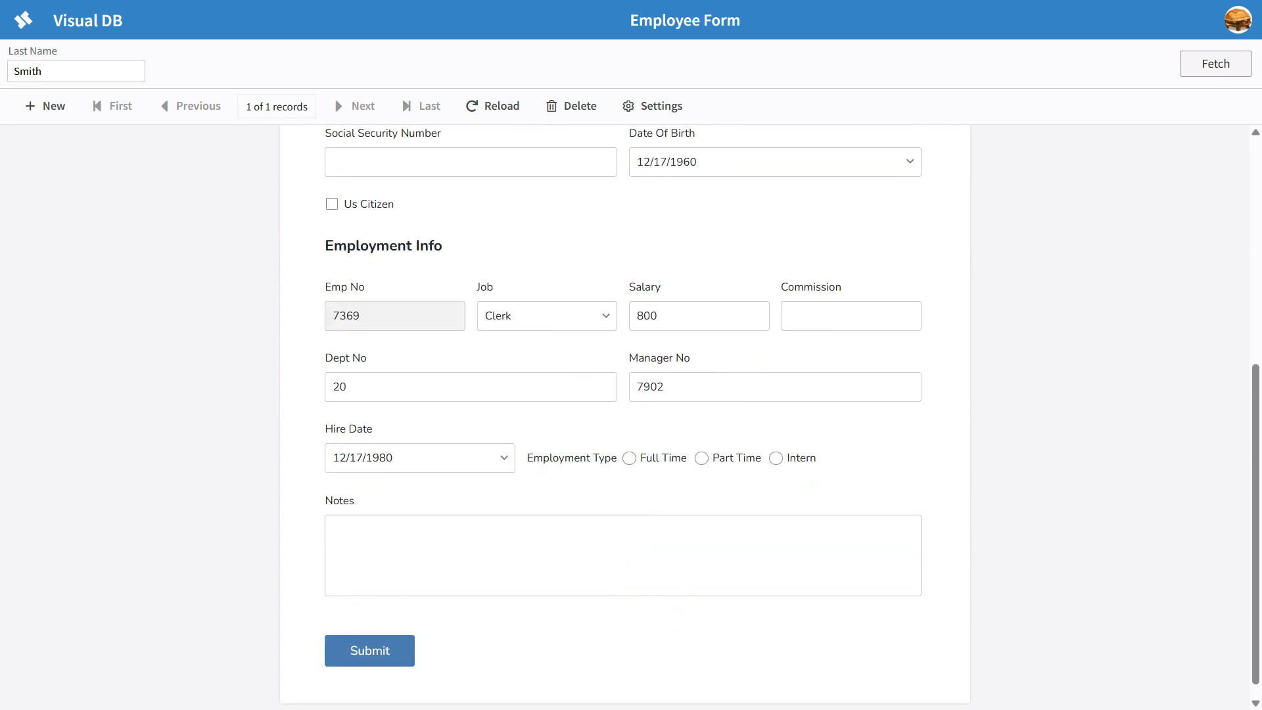
{"action": "scroll", "coordinate": [624, 414], "scroll_direction": "up", "scroll_amount": 6}
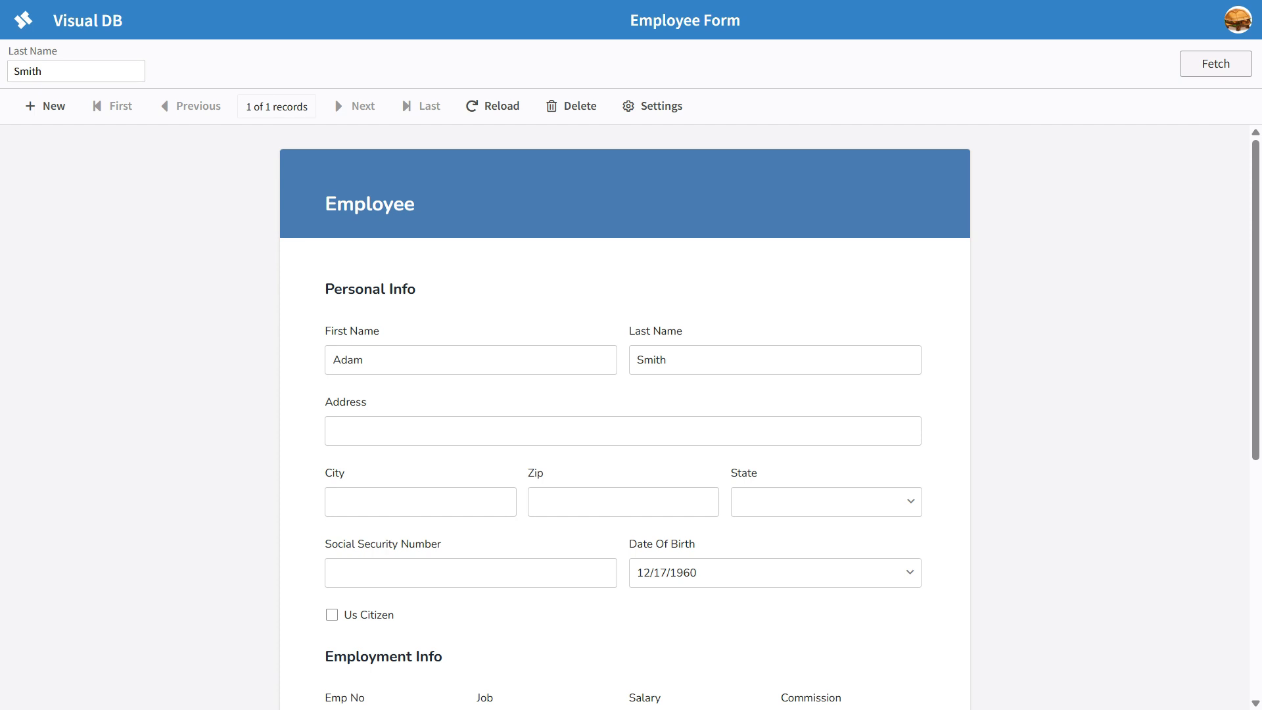
Add a second condition to Employee Query where job is equal to a value prompted from the user
{"action": "left_click", "coordinate": [23, 20]}
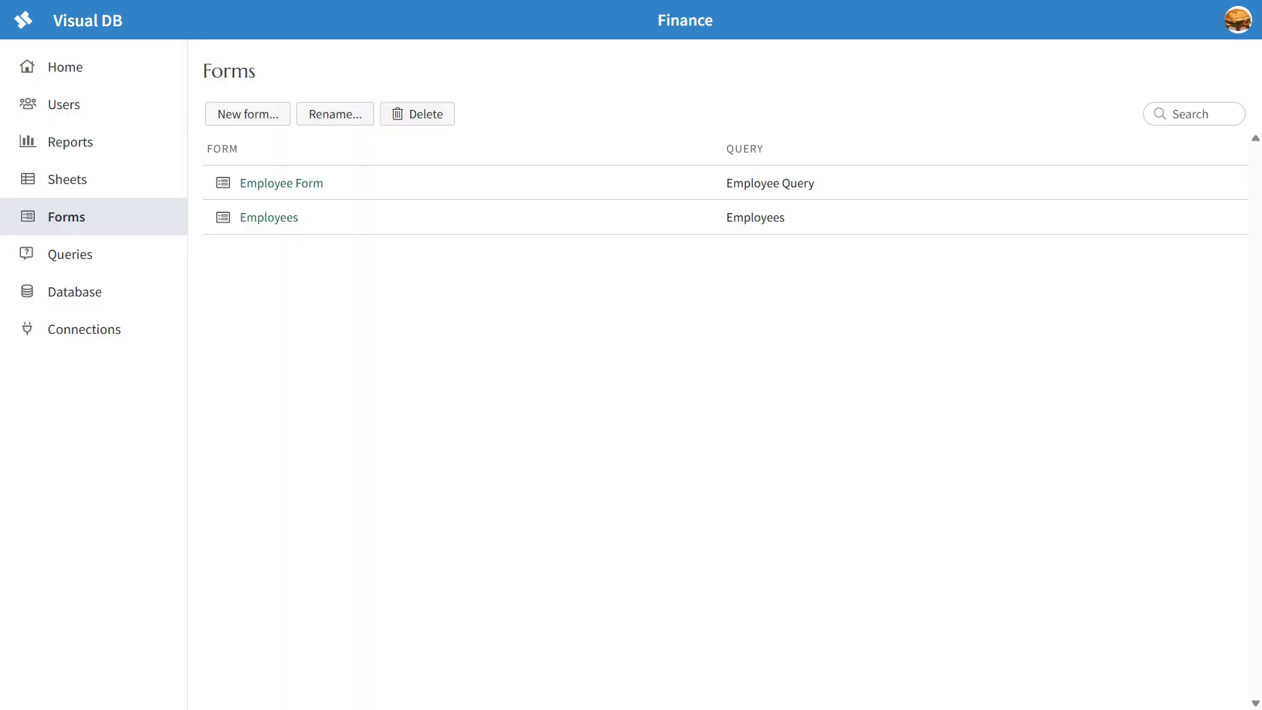
{"action": "left_click", "coordinate": [71, 254]}
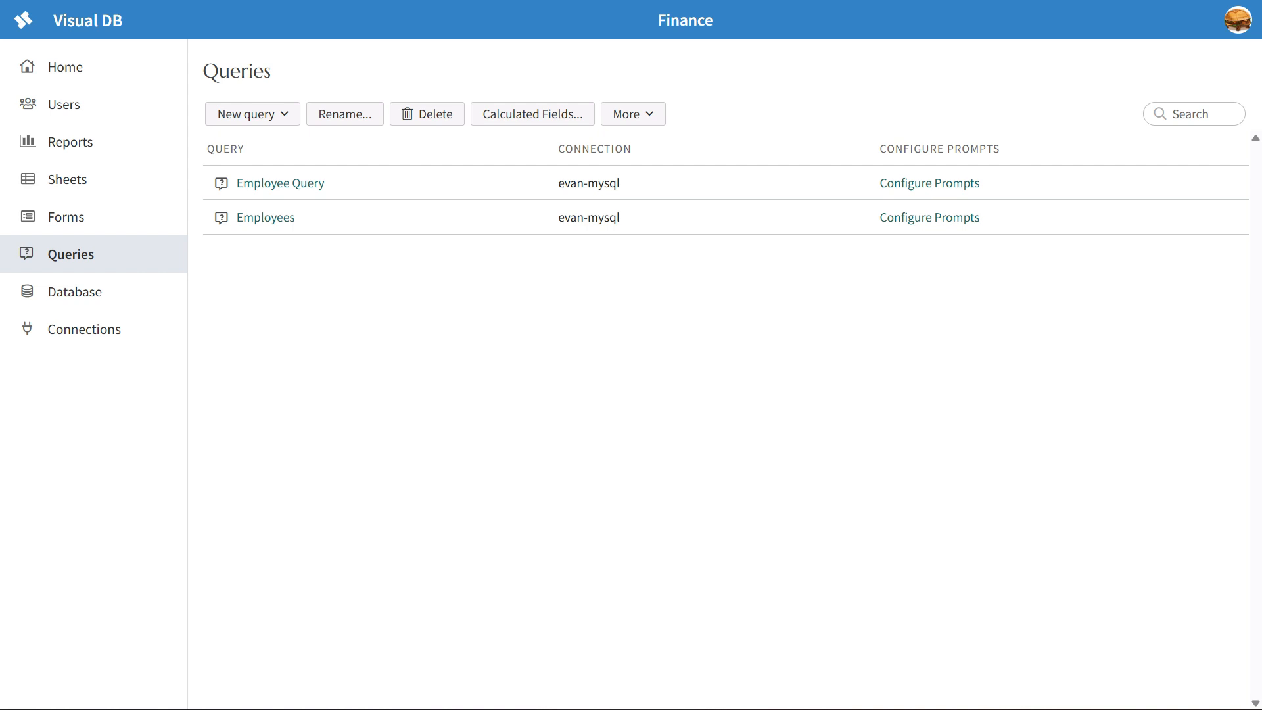
{"action": "left_click", "coordinate": [280, 184]}
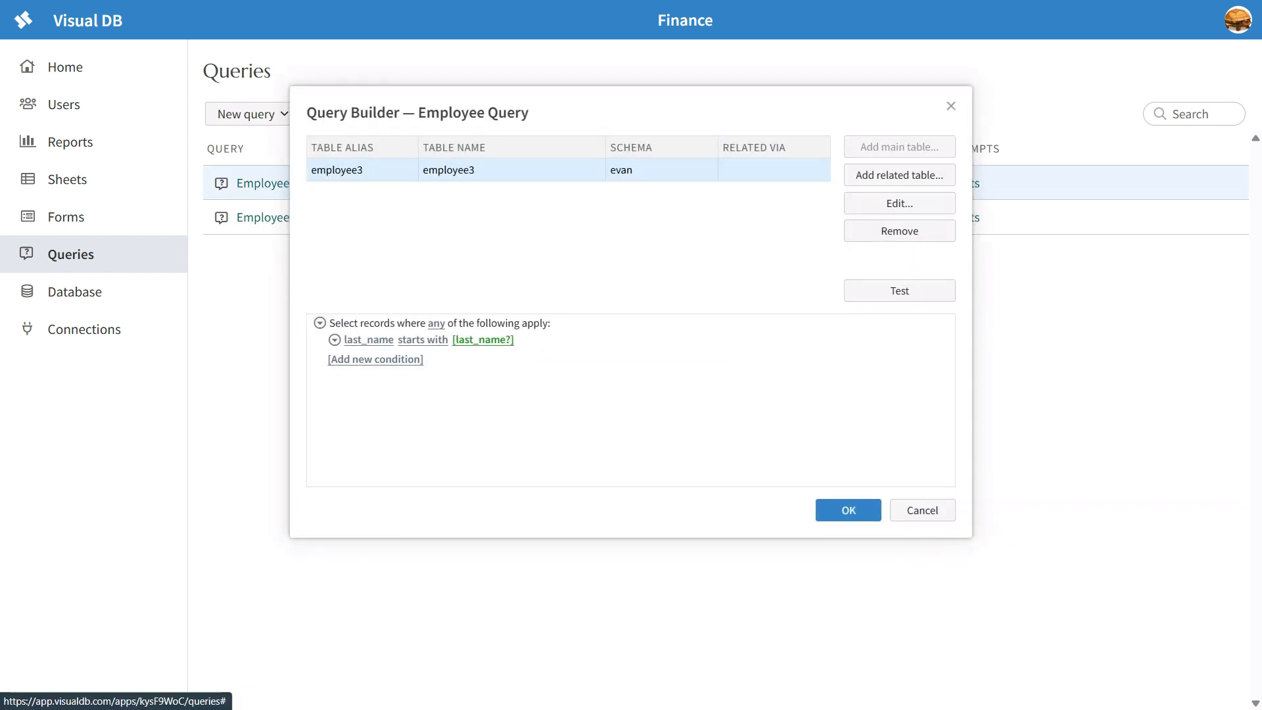
{"action": "left_click", "coordinate": [375, 359]}
{"action": "left_click", "coordinate": [363, 356]}
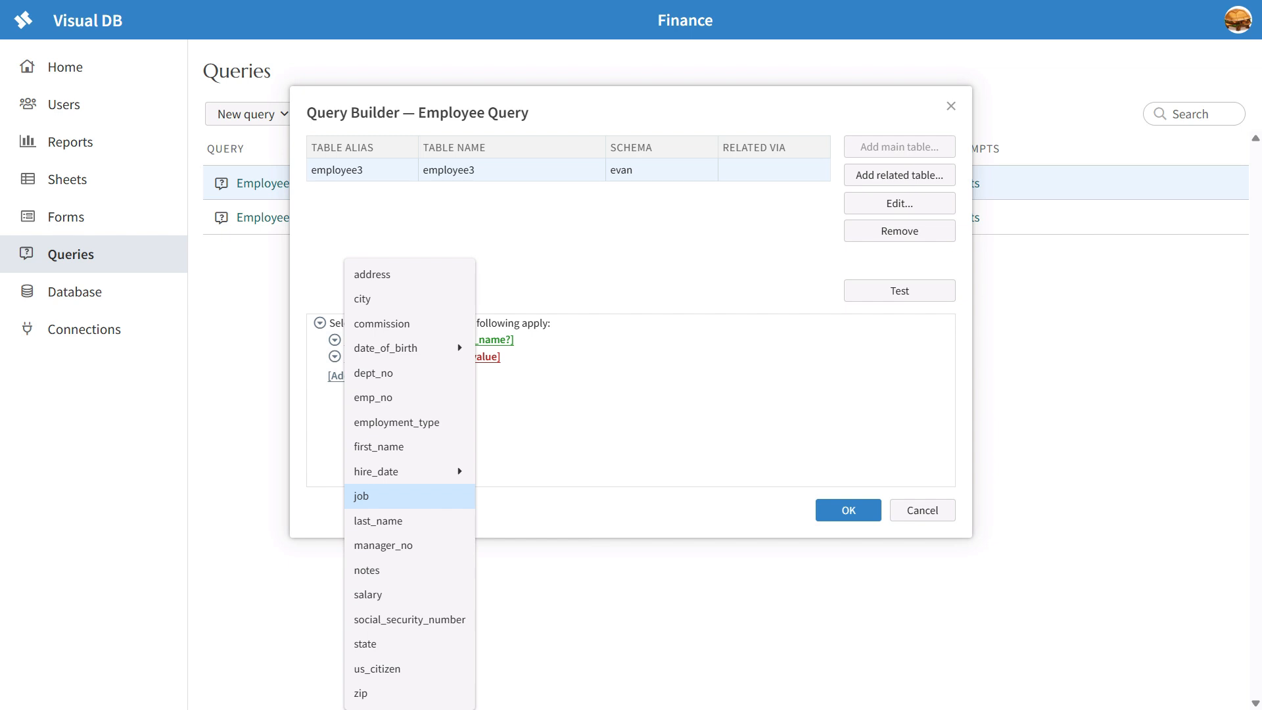
{"action": "left_click", "coordinate": [381, 496]}
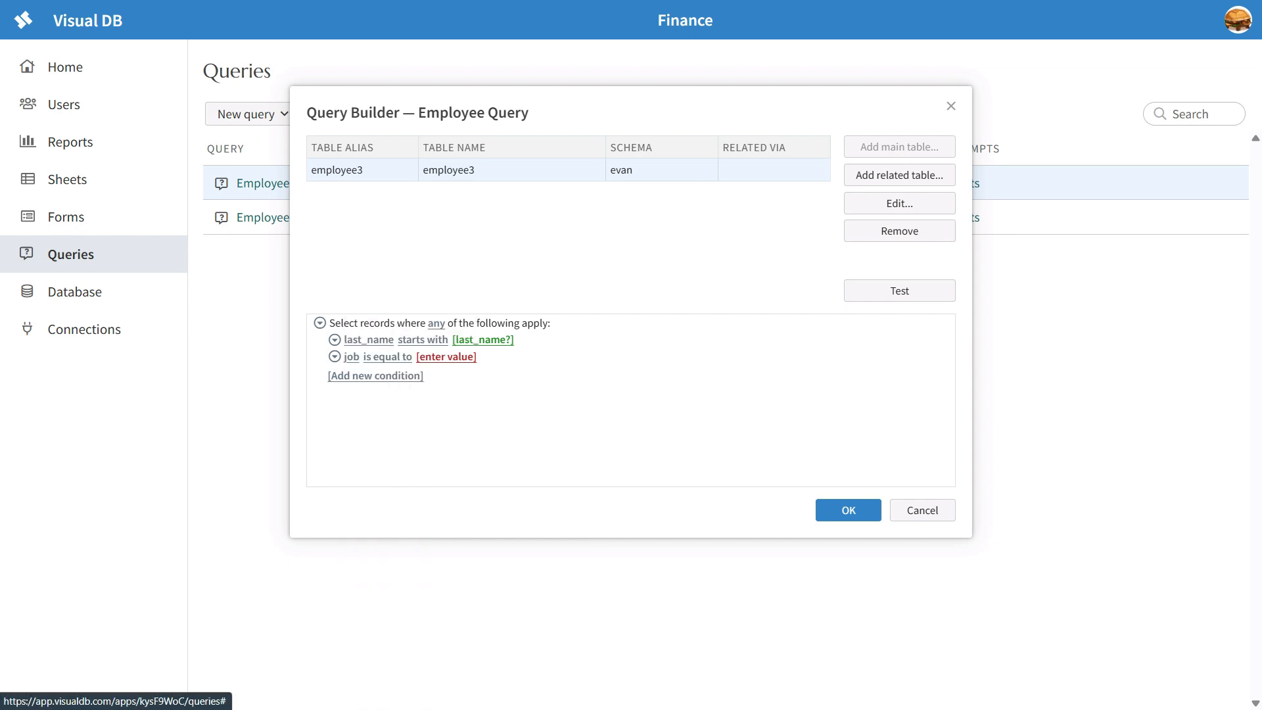
{"action": "left_click", "coordinate": [334, 356]}
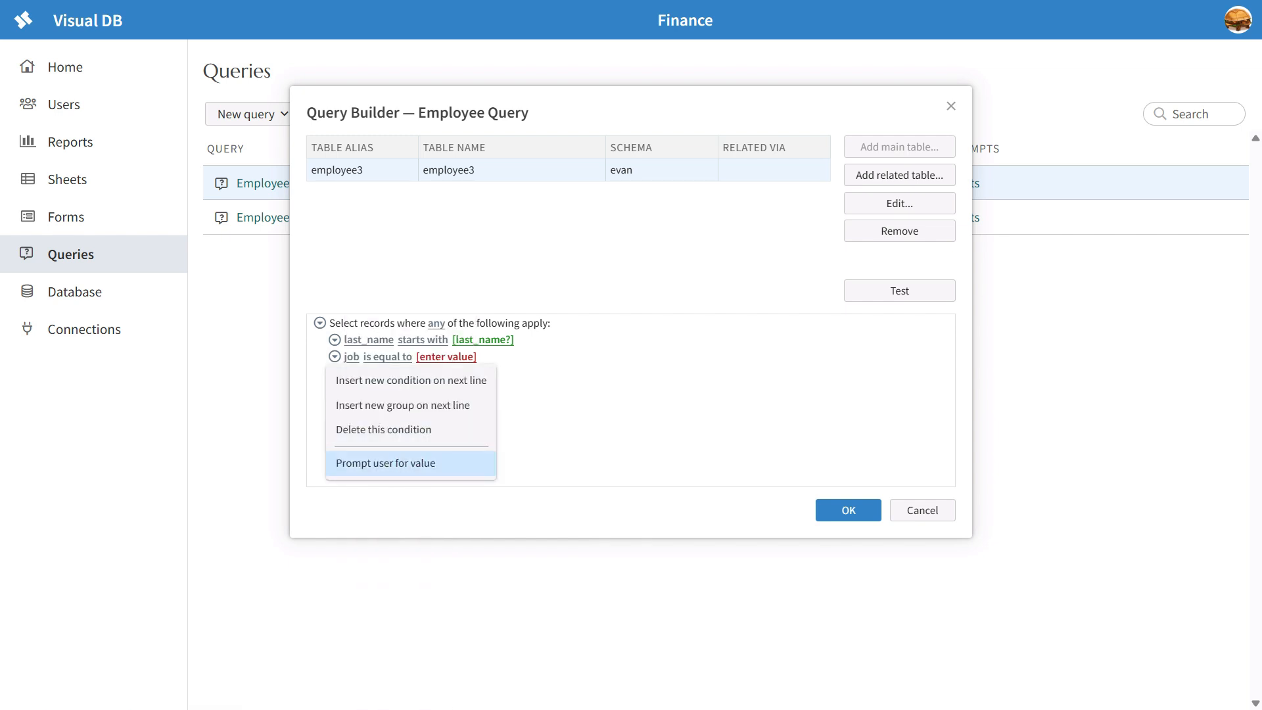
{"action": "left_click", "coordinate": [385, 463]}
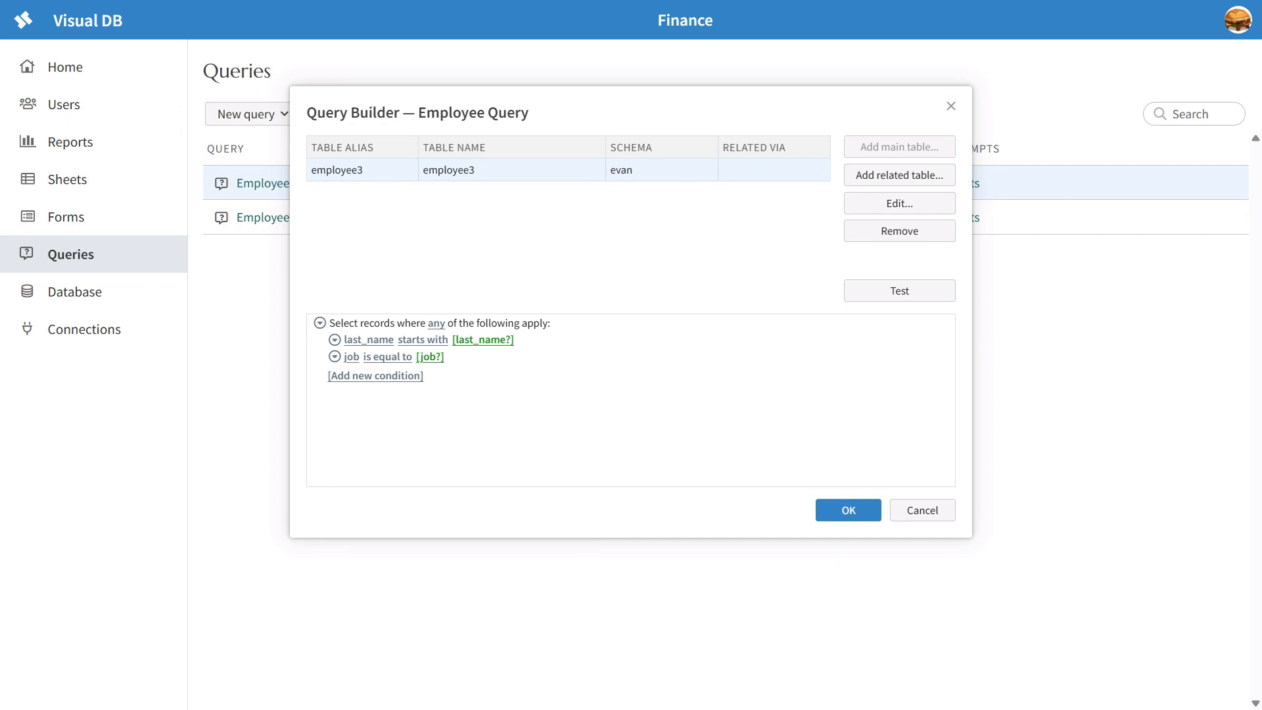
Try the all and any matching options for the query's conditions, leaving it set to all
{"action": "left_click", "coordinate": [436, 323]}
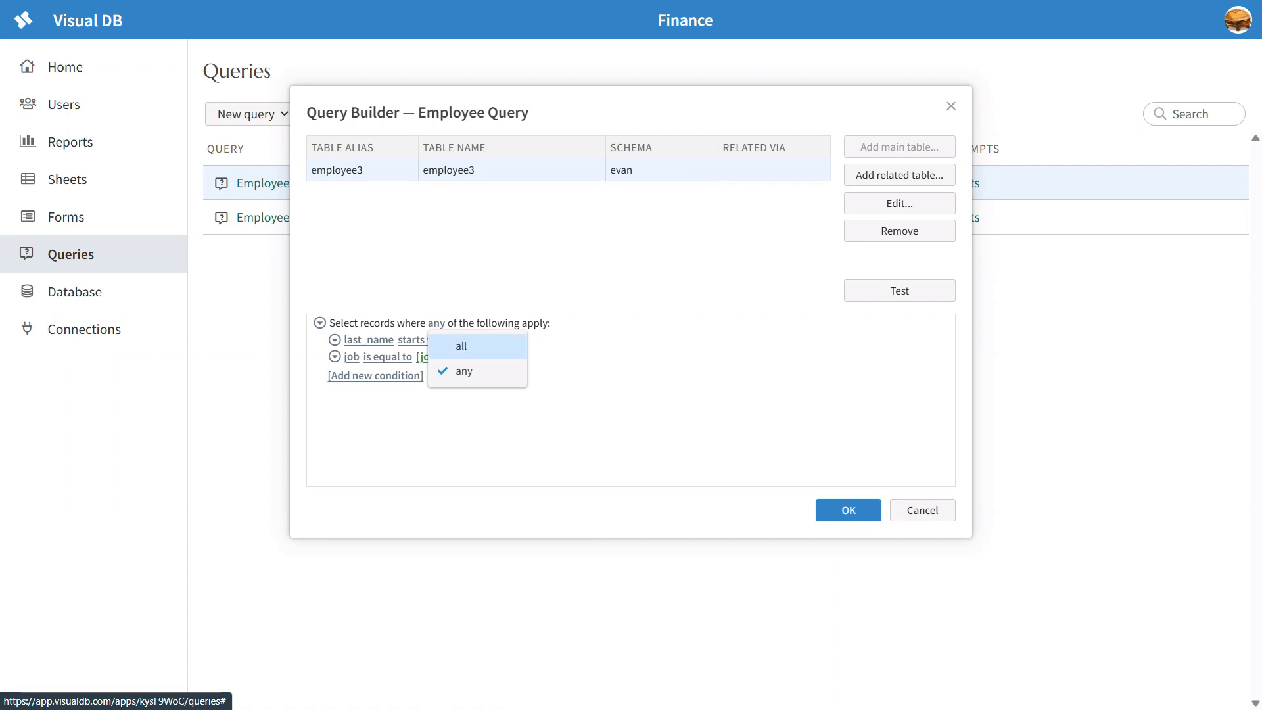
{"action": "left_click", "coordinate": [460, 345]}
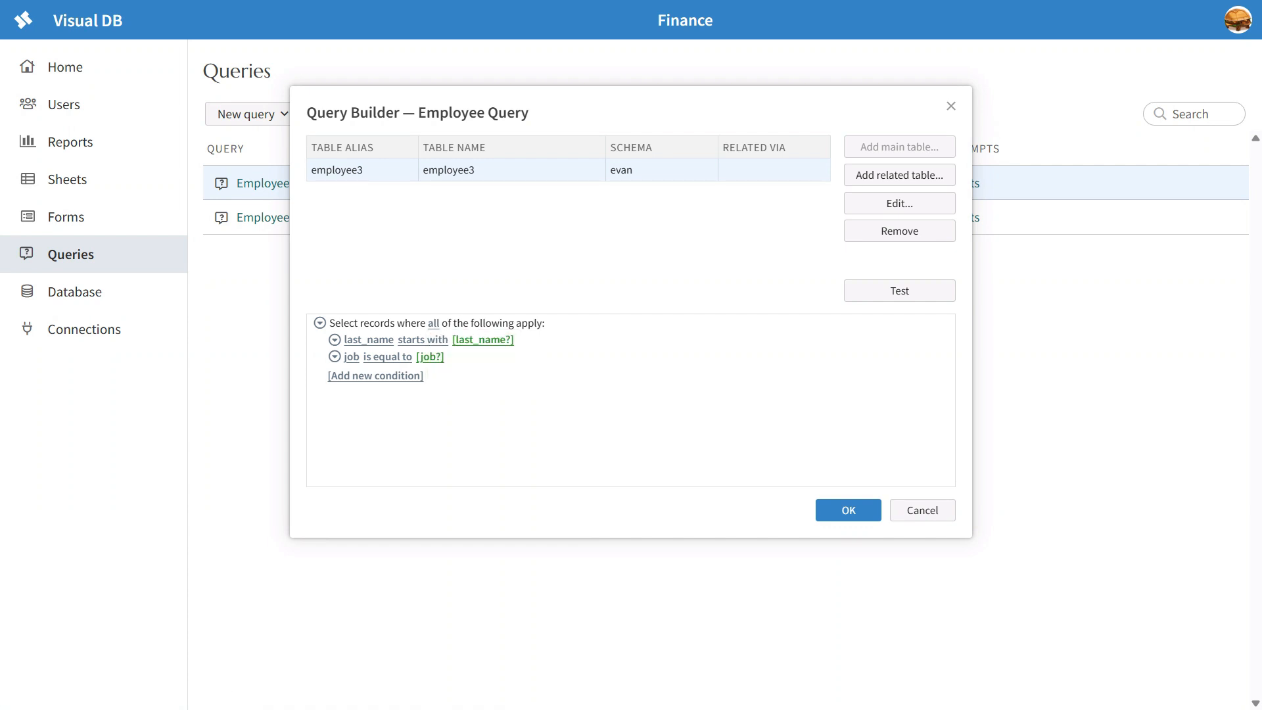
{"action": "left_click", "coordinate": [434, 323]}
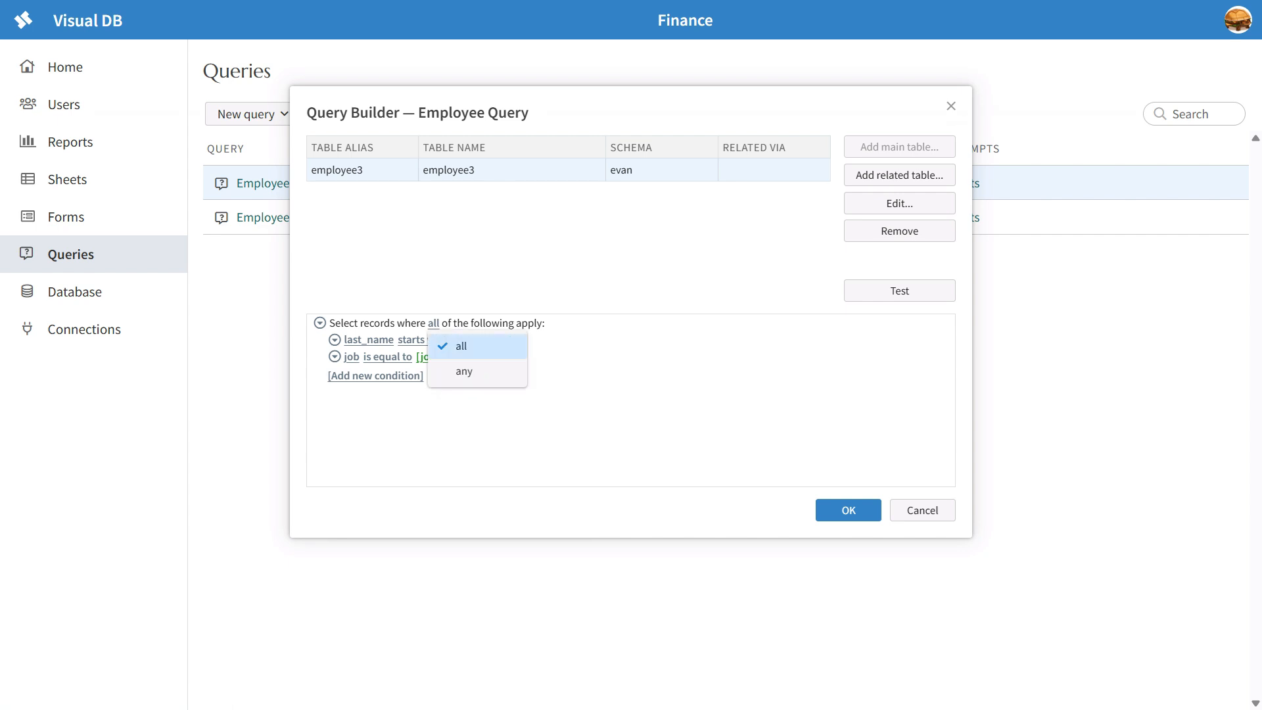
{"action": "left_click", "coordinate": [464, 371]}
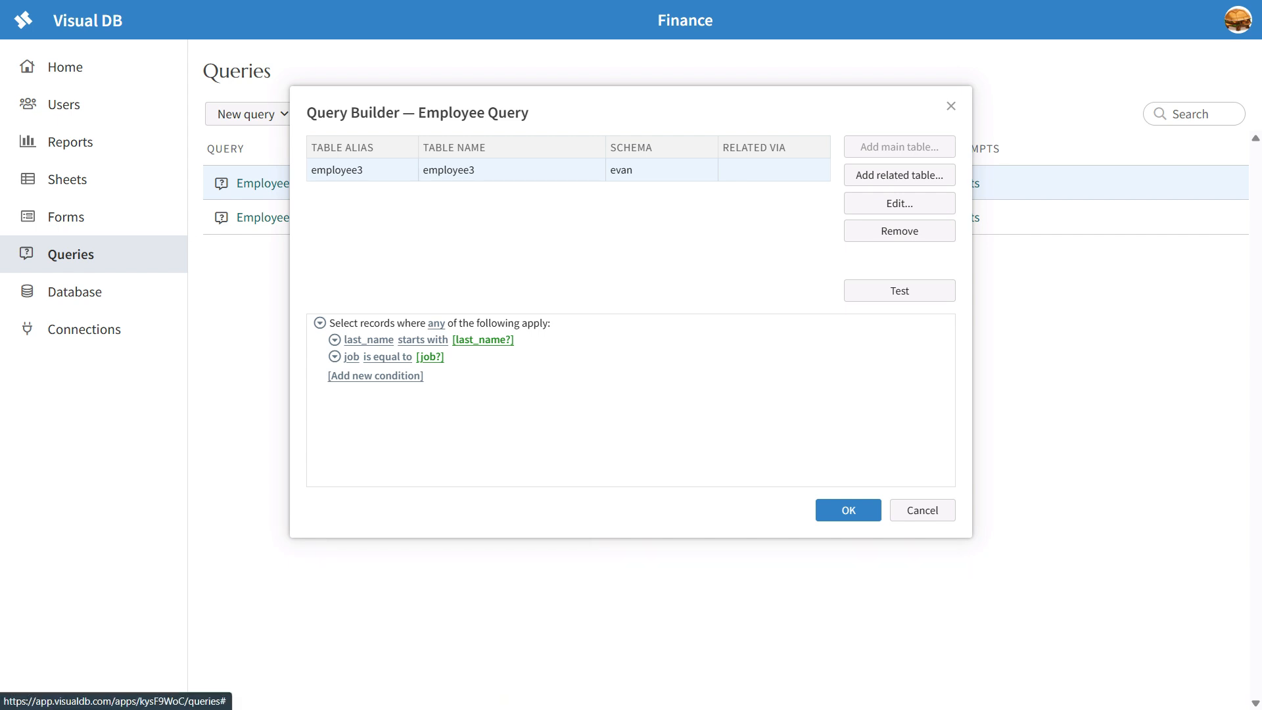
{"action": "left_click", "coordinate": [436, 323]}
{"action": "left_click", "coordinate": [465, 346]}
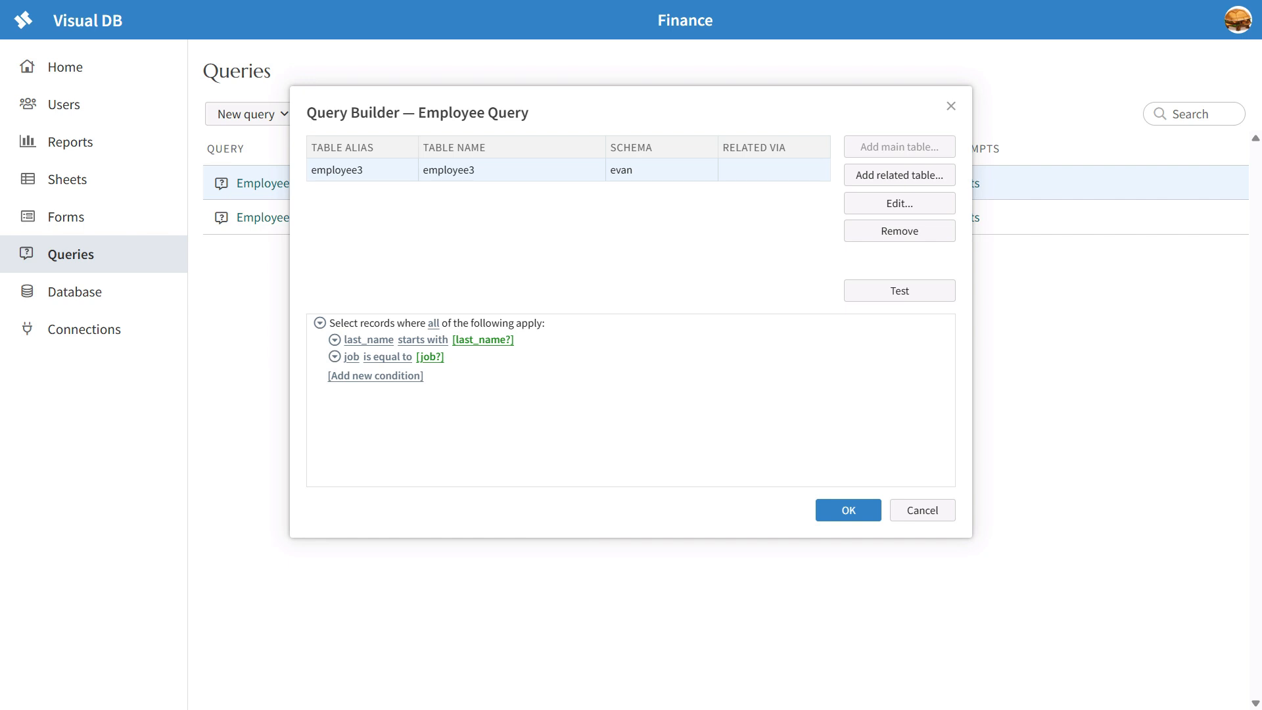
Save Employee Query's conditions and set its job prompt's available values to come from a database table
{"action": "key", "text": "Return"}
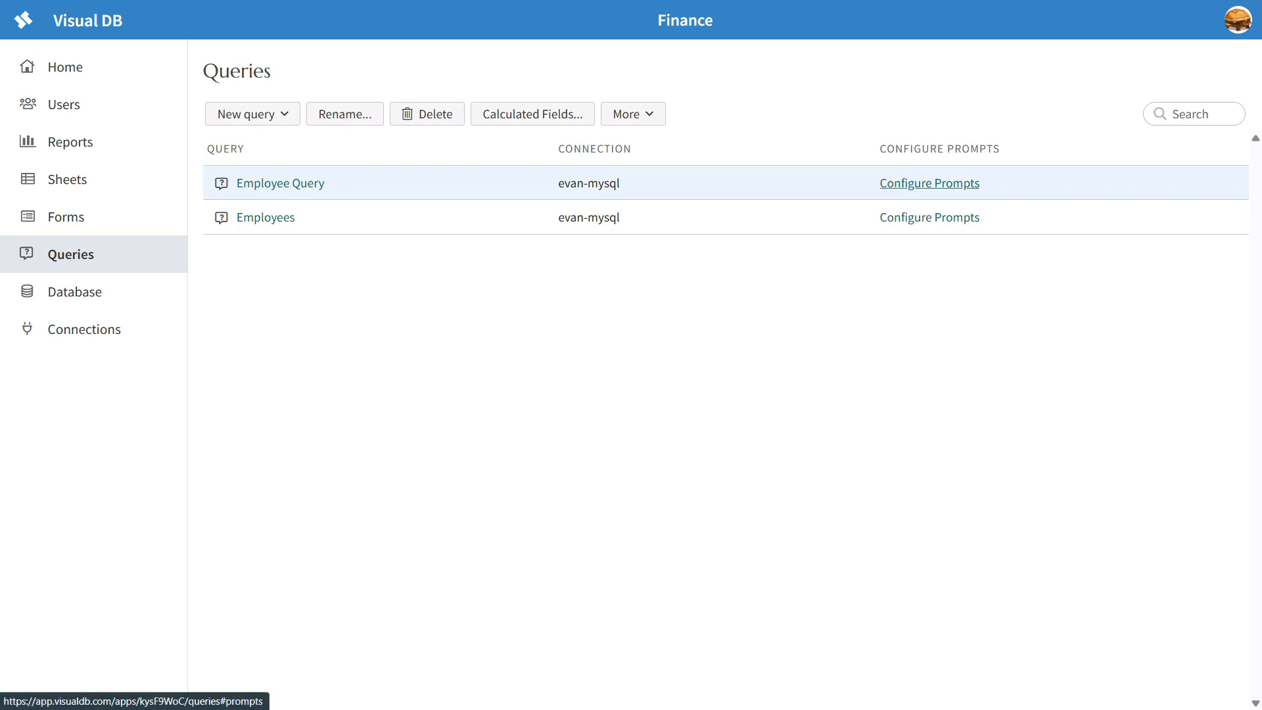
{"action": "left_click", "coordinate": [929, 184]}
{"action": "left_click", "coordinate": [394, 174]}
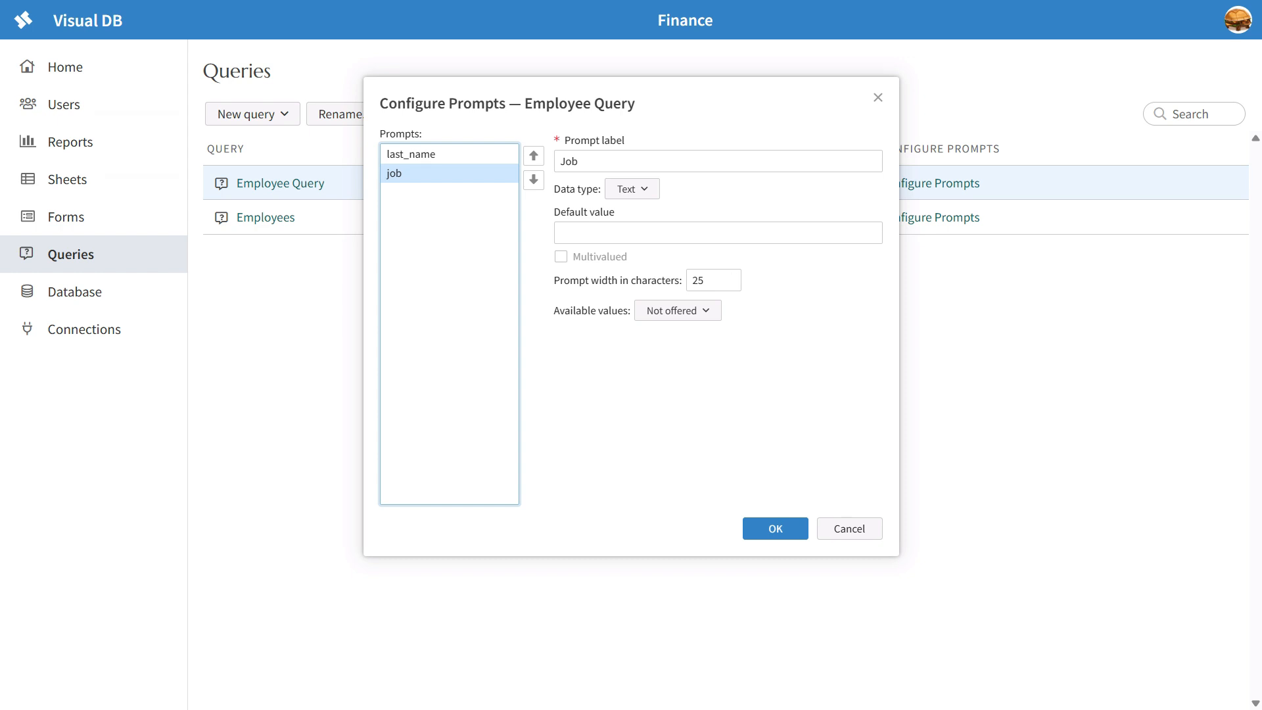
{"action": "left_click", "coordinate": [677, 310]}
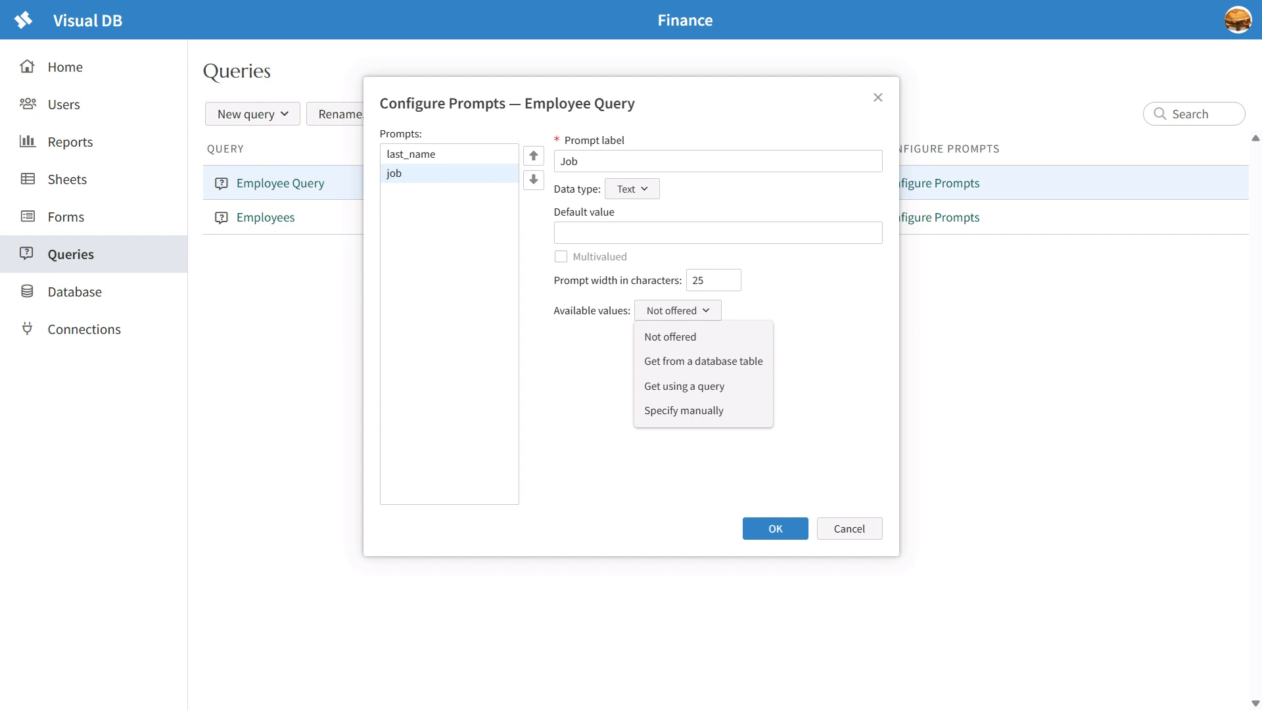
{"action": "left_click", "coordinate": [703, 362]}
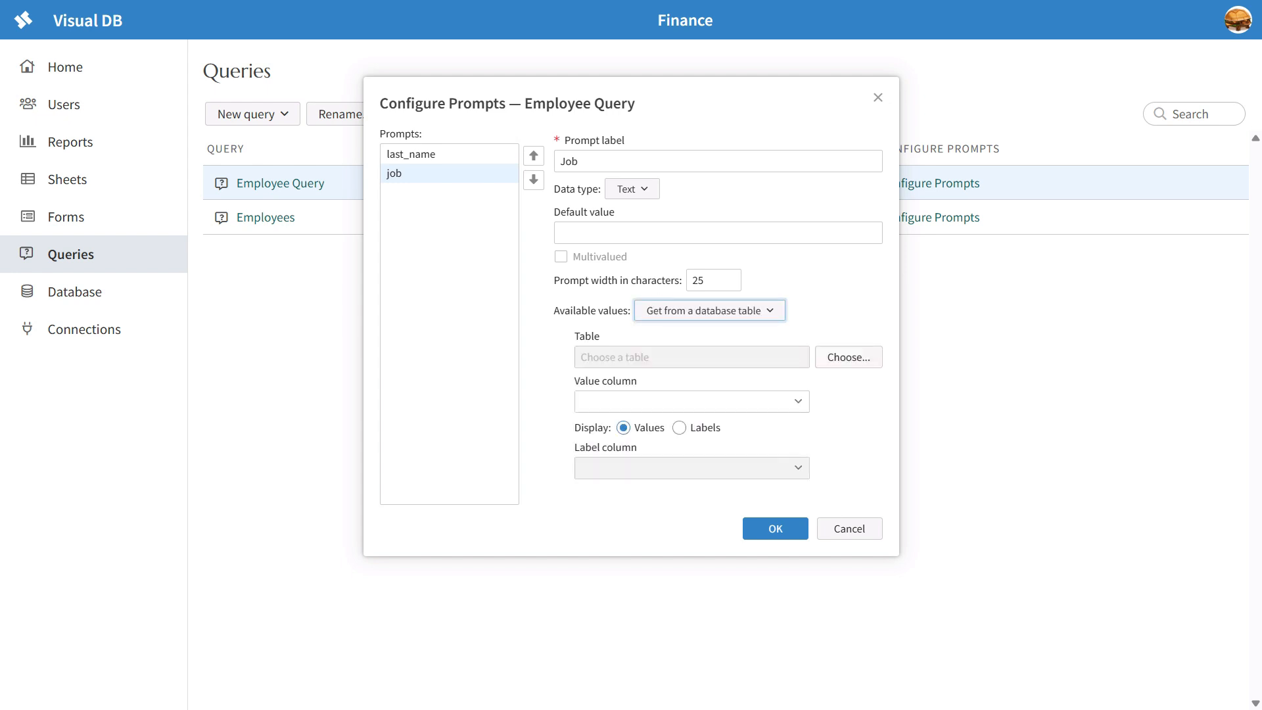
Use the job column of the employee3 table as the source of the job prompt's values and save the prompt configuration
{"action": "left_click", "coordinate": [848, 357]}
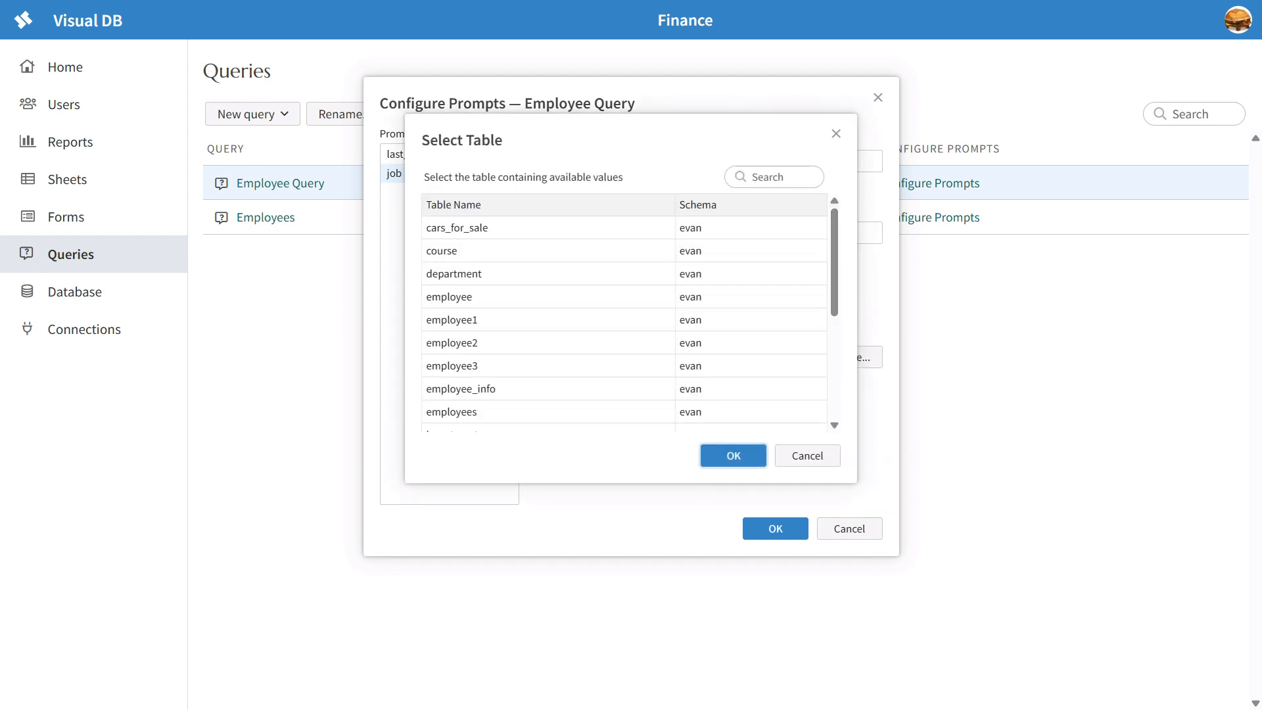
{"action": "left_click", "coordinate": [452, 365]}
{"action": "left_click", "coordinate": [733, 455]}
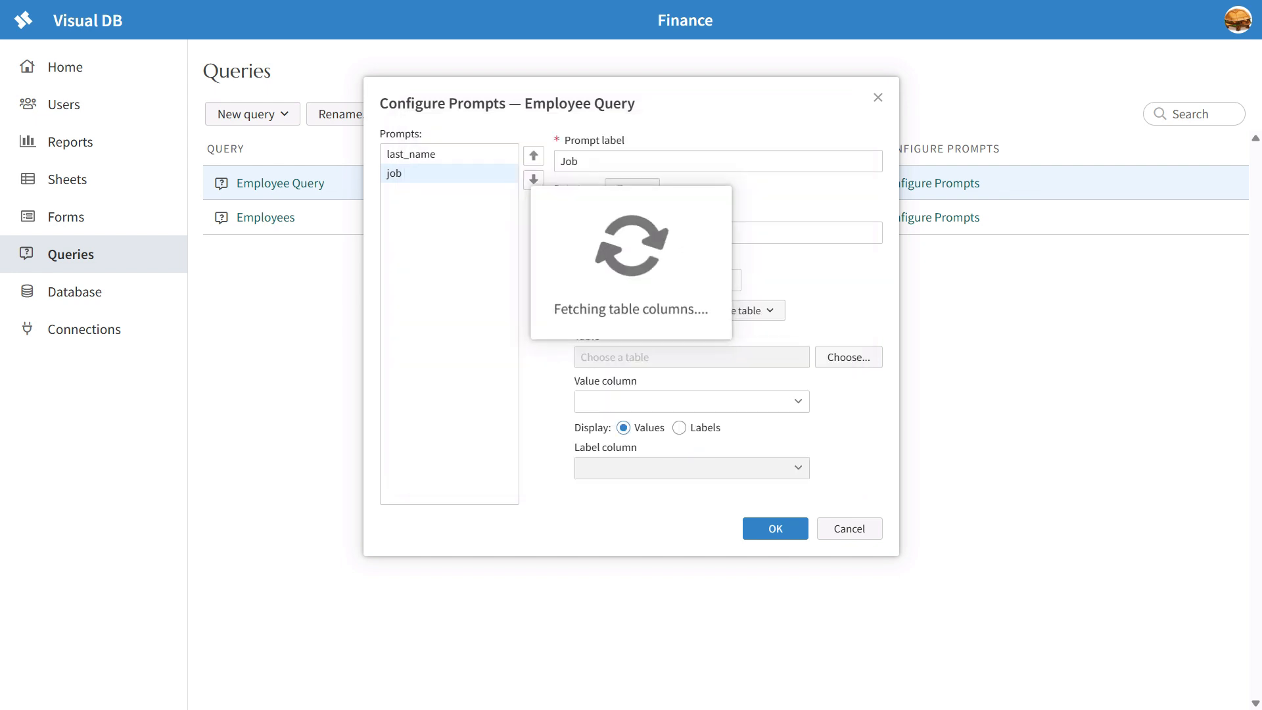
{"action": "left_click", "coordinate": [798, 401]}
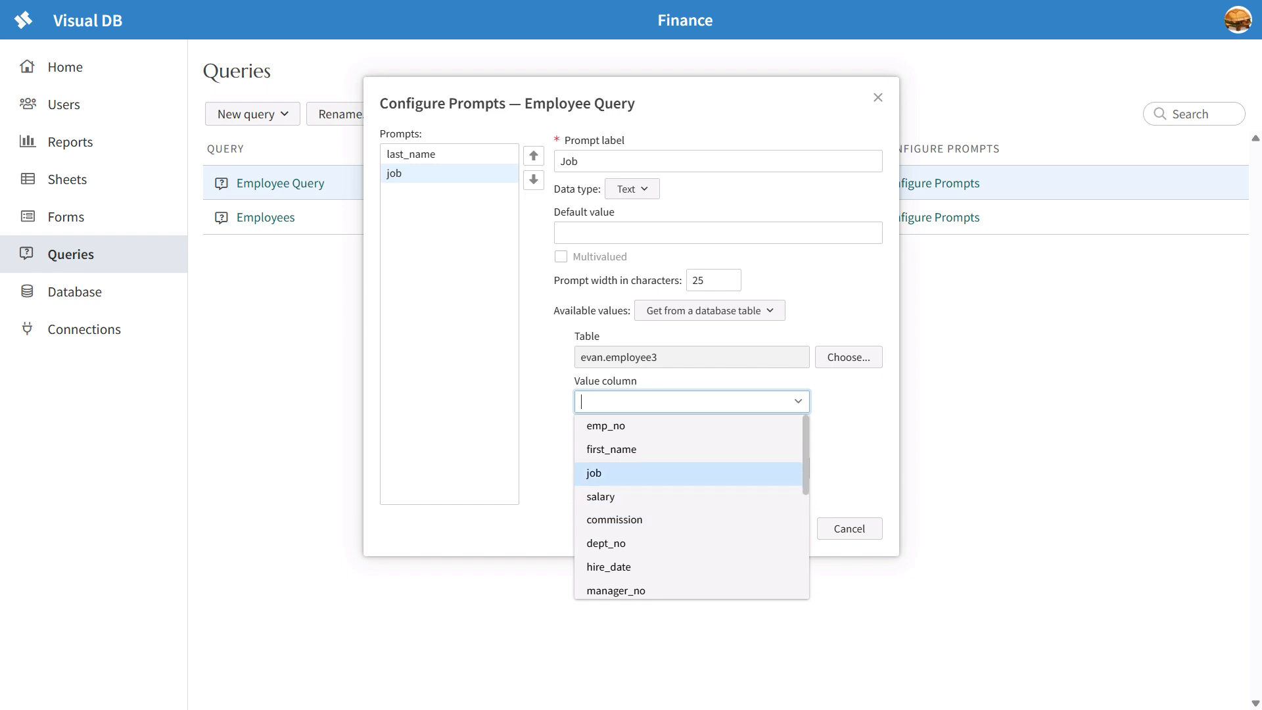
{"action": "left_click", "coordinate": [688, 473]}
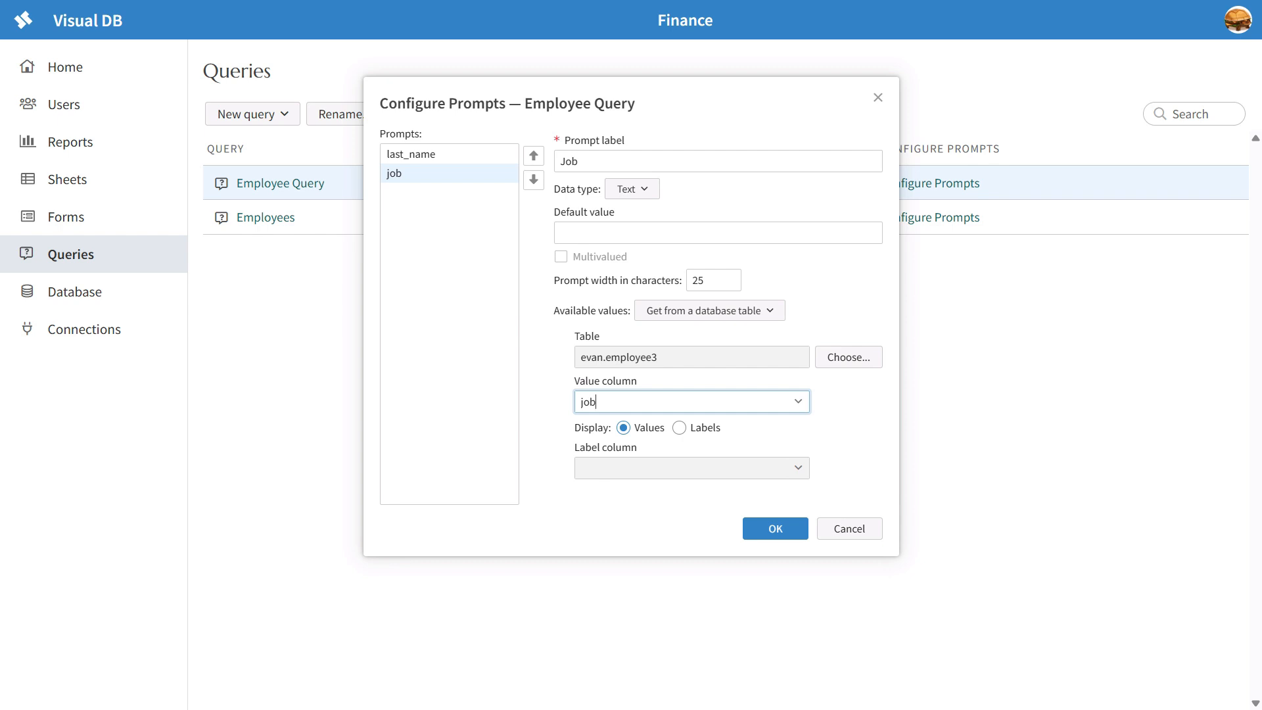
{"action": "left_click", "coordinate": [775, 529]}
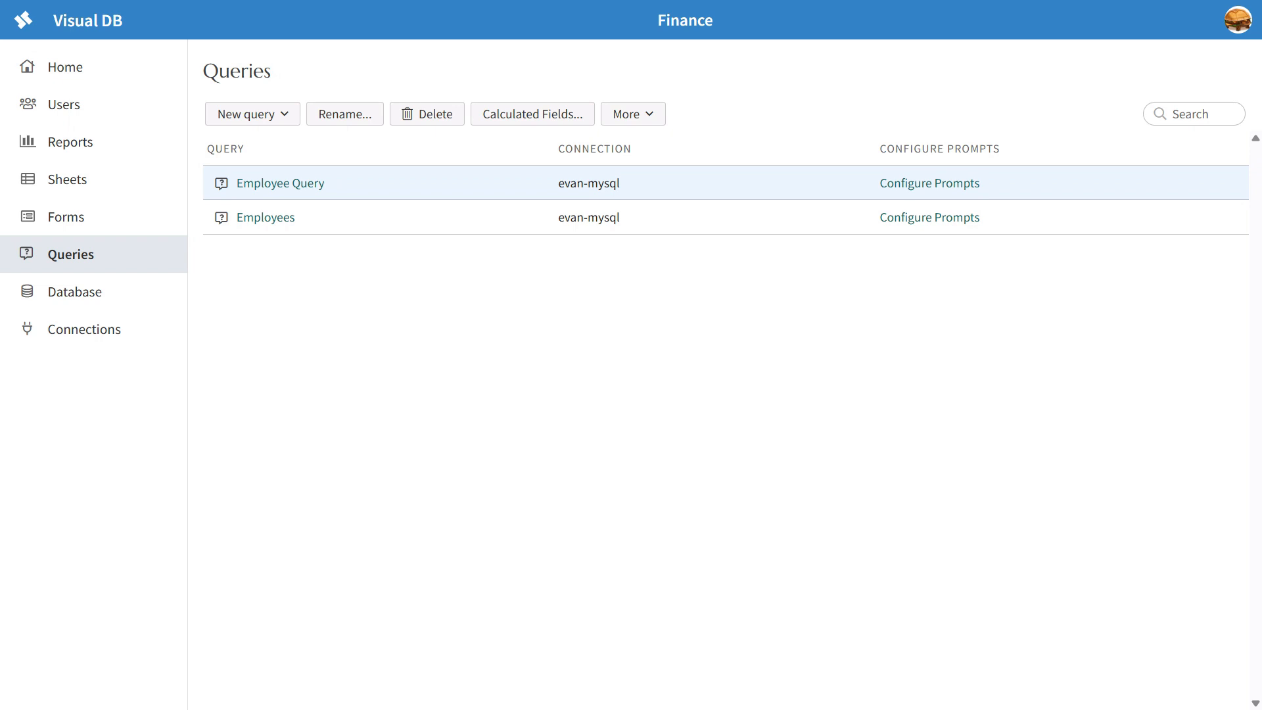
Open Employee Form and fetch the records whose job is Clerk, leaving the last name prompt empty
{"action": "left_click", "coordinate": [67, 217]}
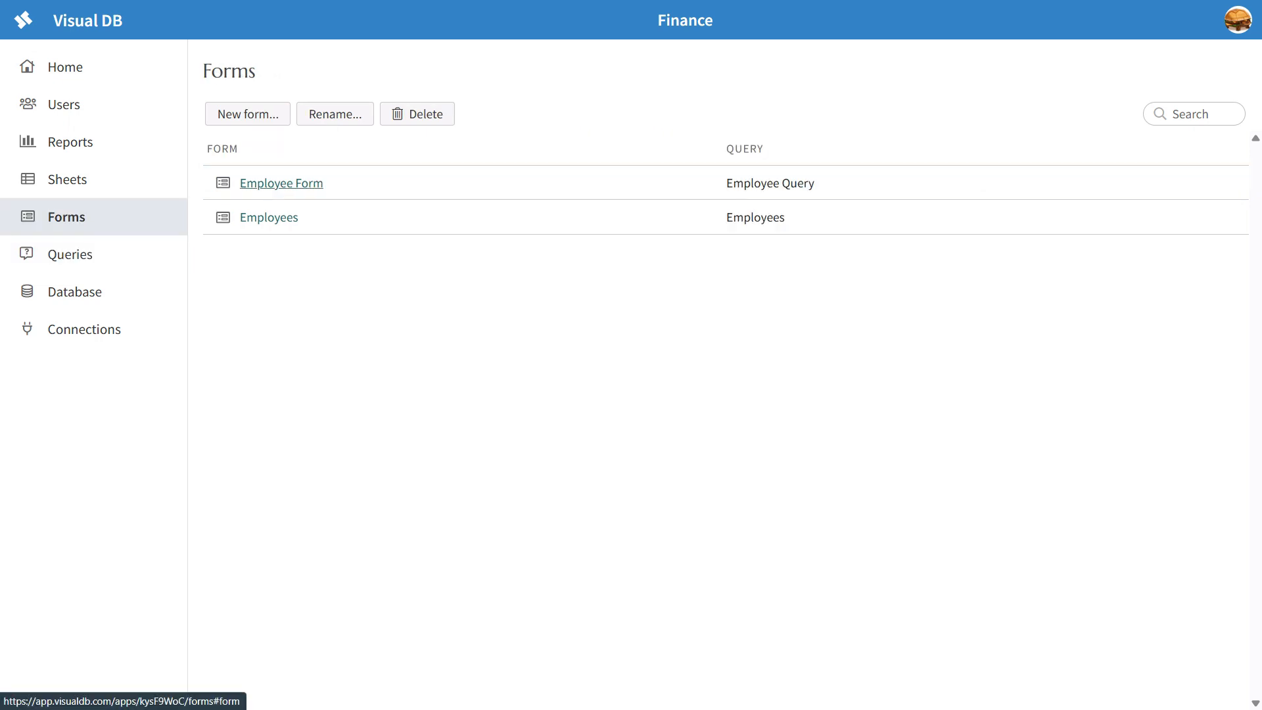
{"action": "left_click", "coordinate": [300, 185]}
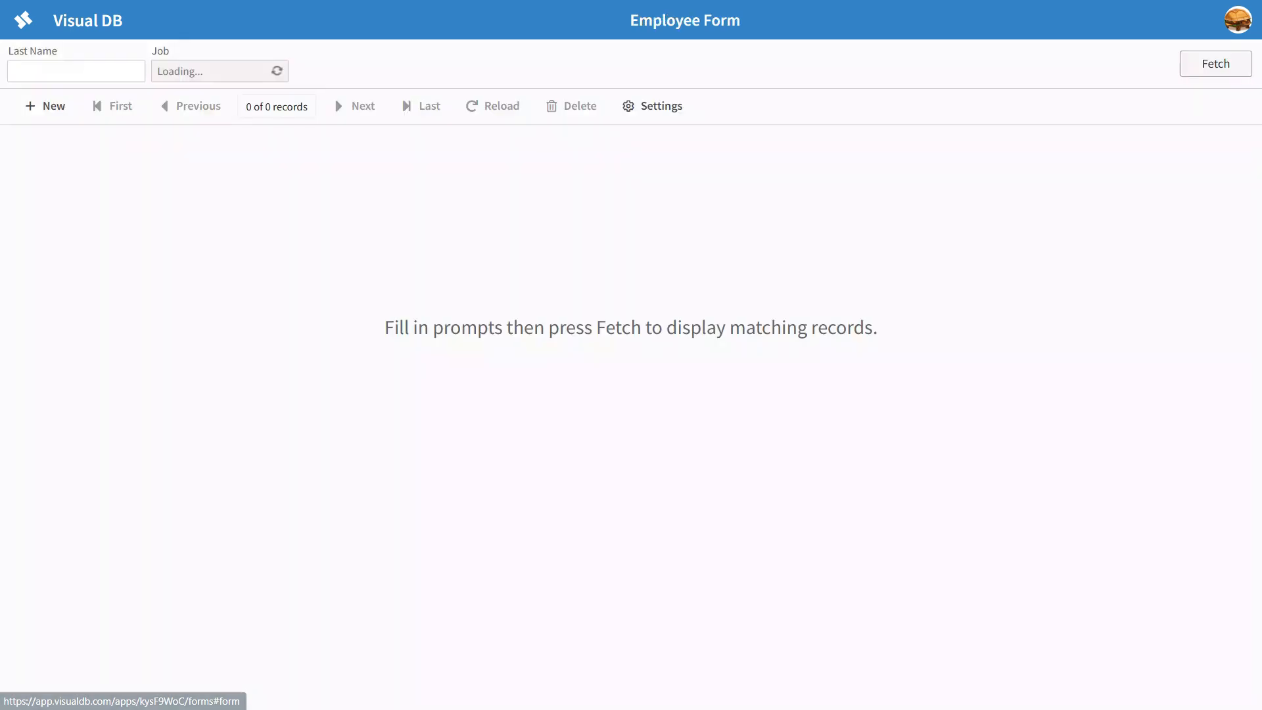
{"action": "left_click", "coordinate": [210, 71]}
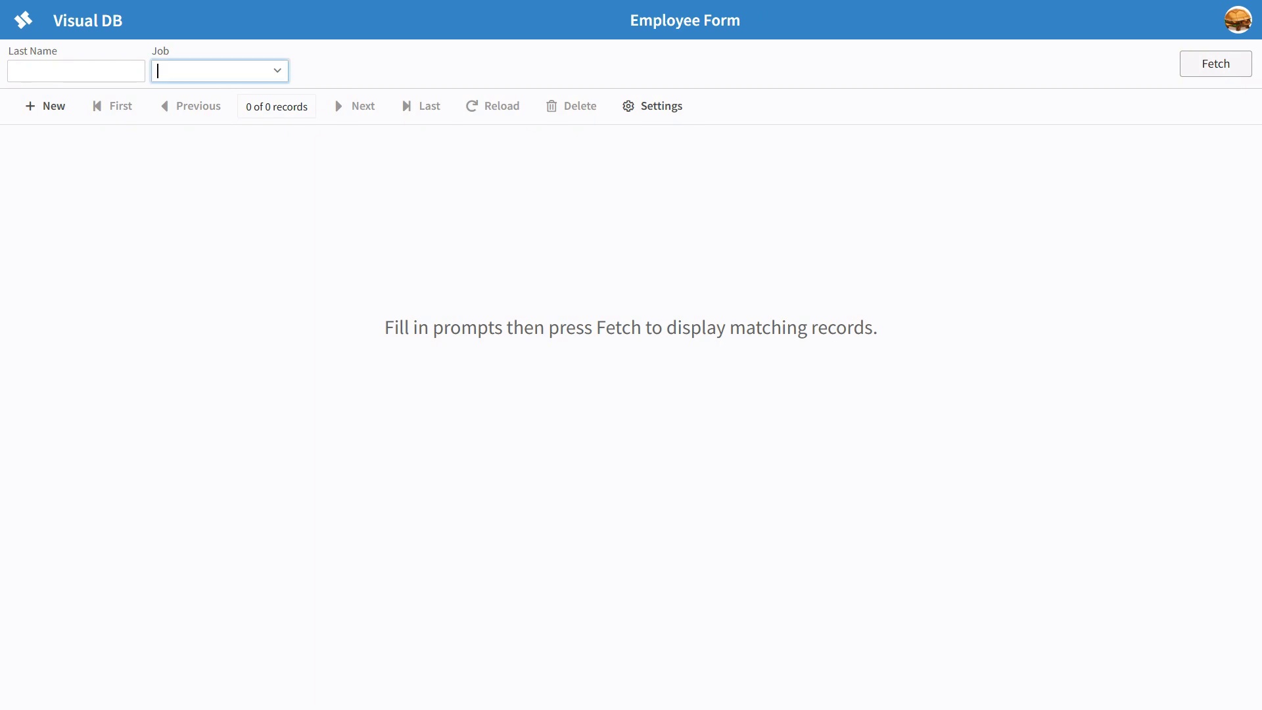
{"action": "left_click", "coordinate": [76, 71]}
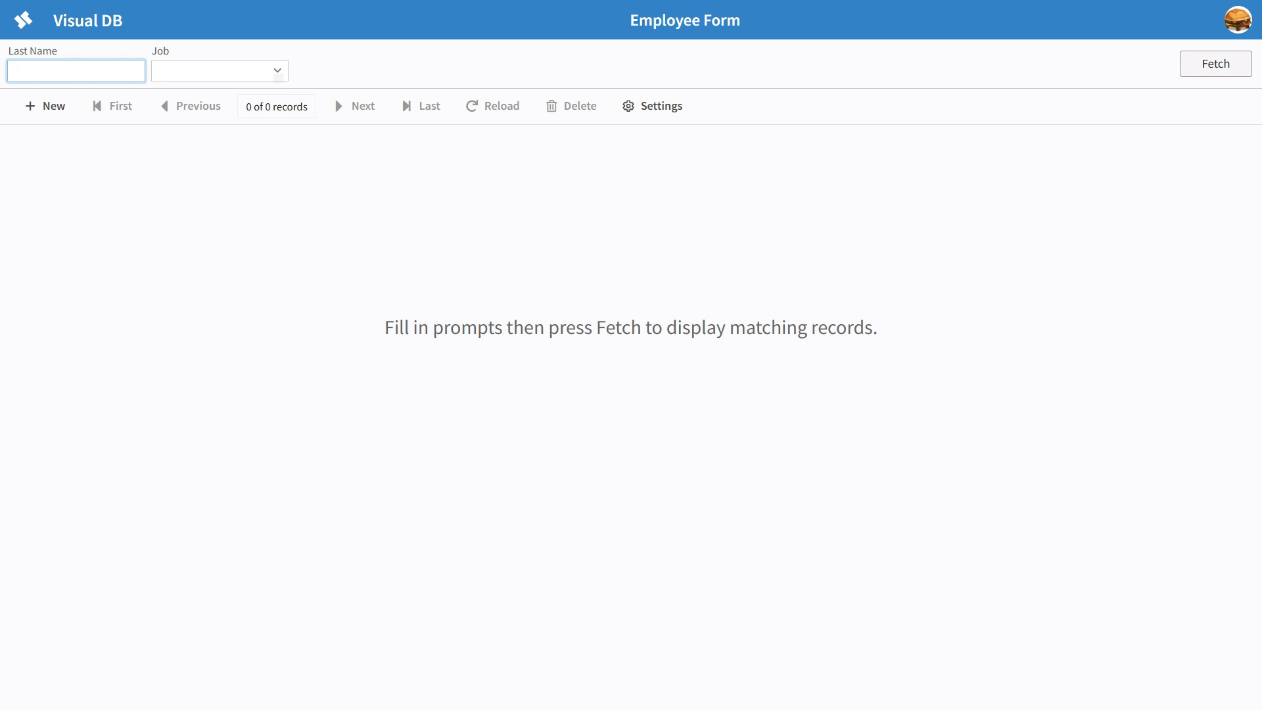
{"action": "left_click", "coordinate": [213, 71]}
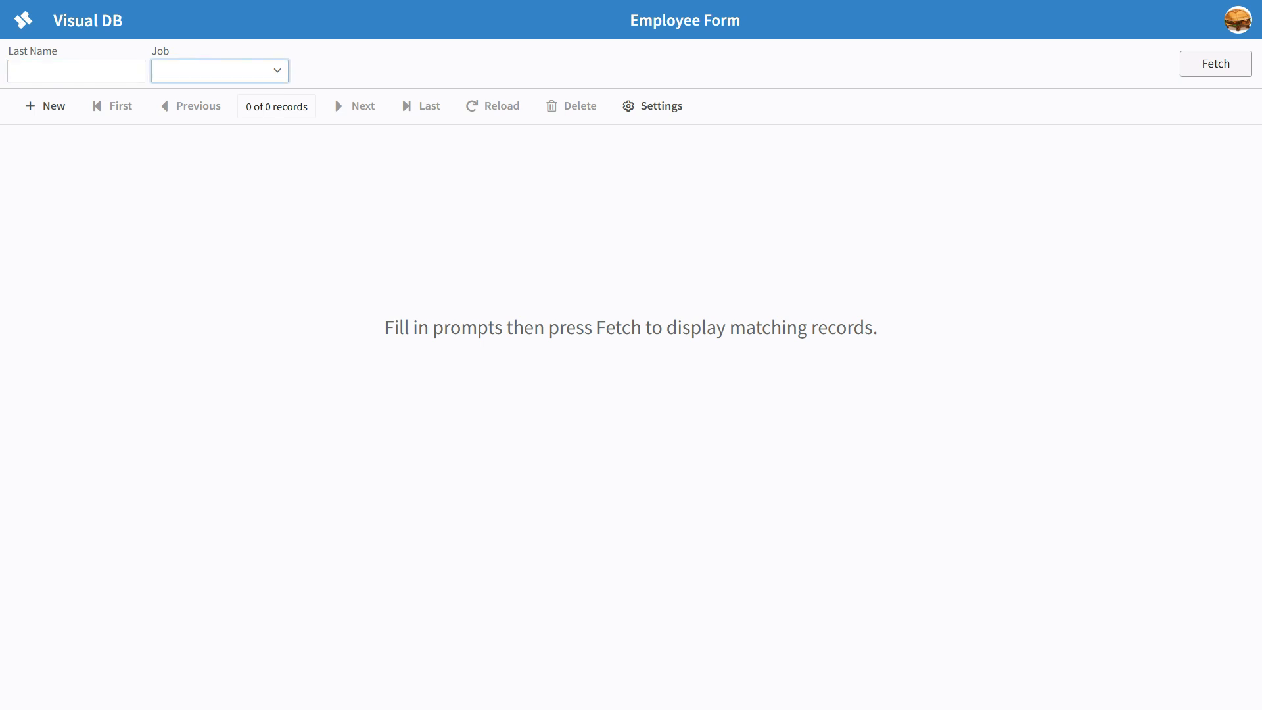
{"action": "left_click", "coordinate": [277, 71]}
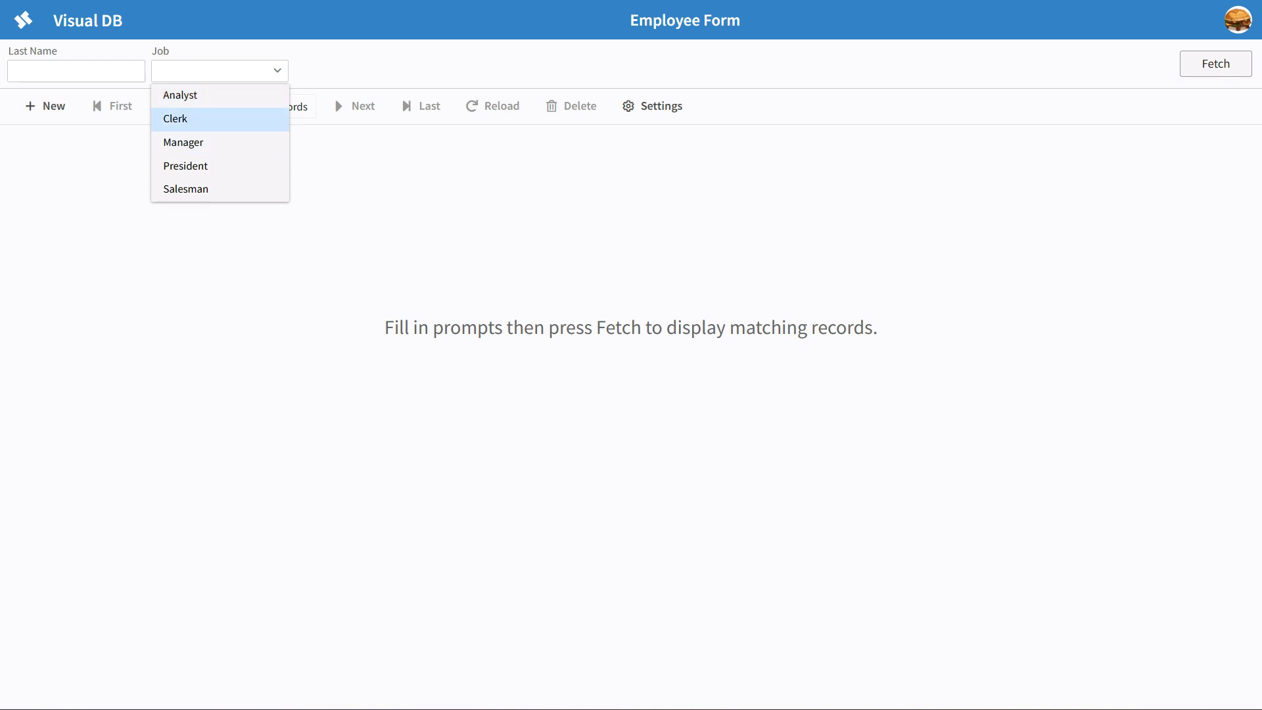
{"action": "key", "text": "Return"}
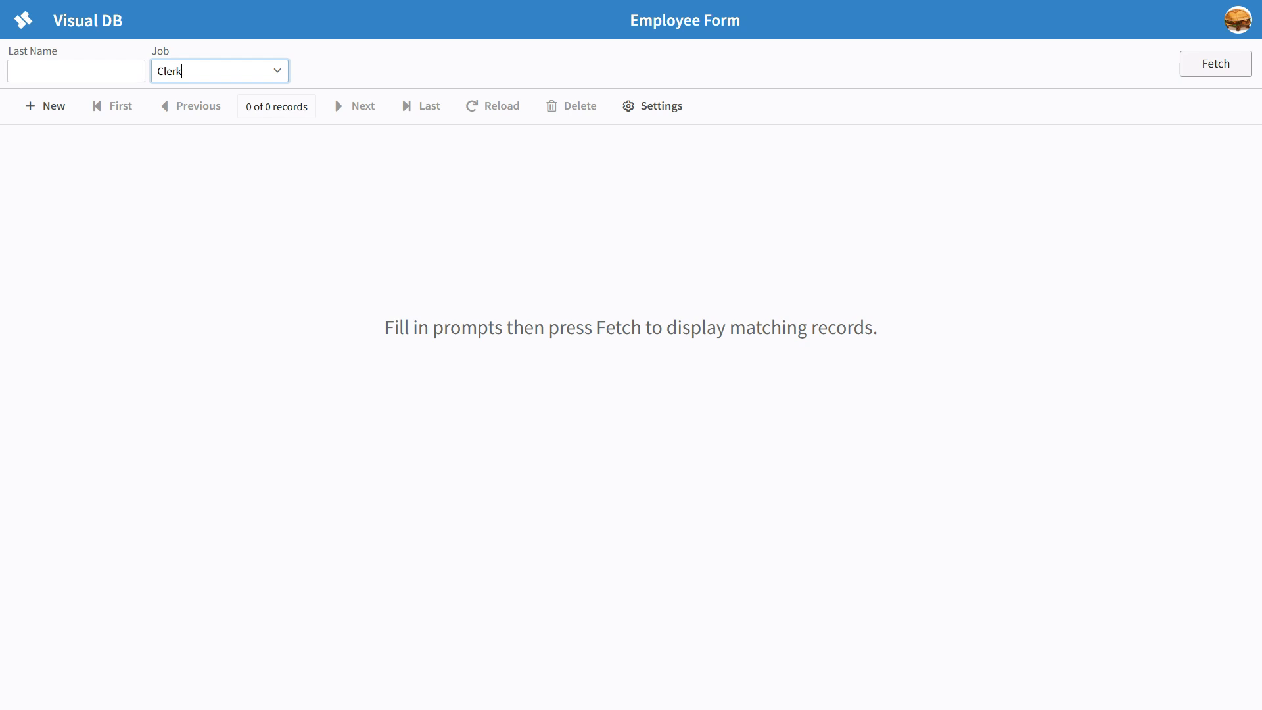
{"action": "left_click", "coordinate": [1215, 64]}
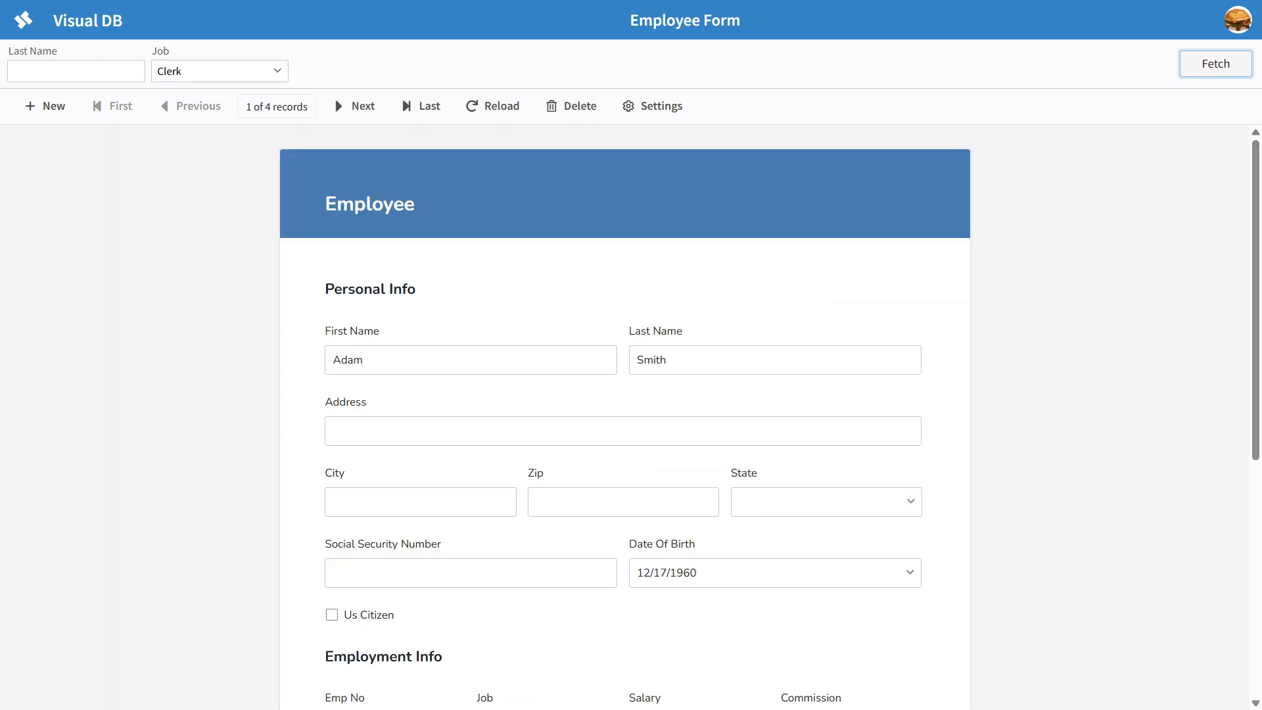
Examine the personal and employment details of the first three fetched Clerk records
{"action": "left_click", "coordinate": [76, 71]}
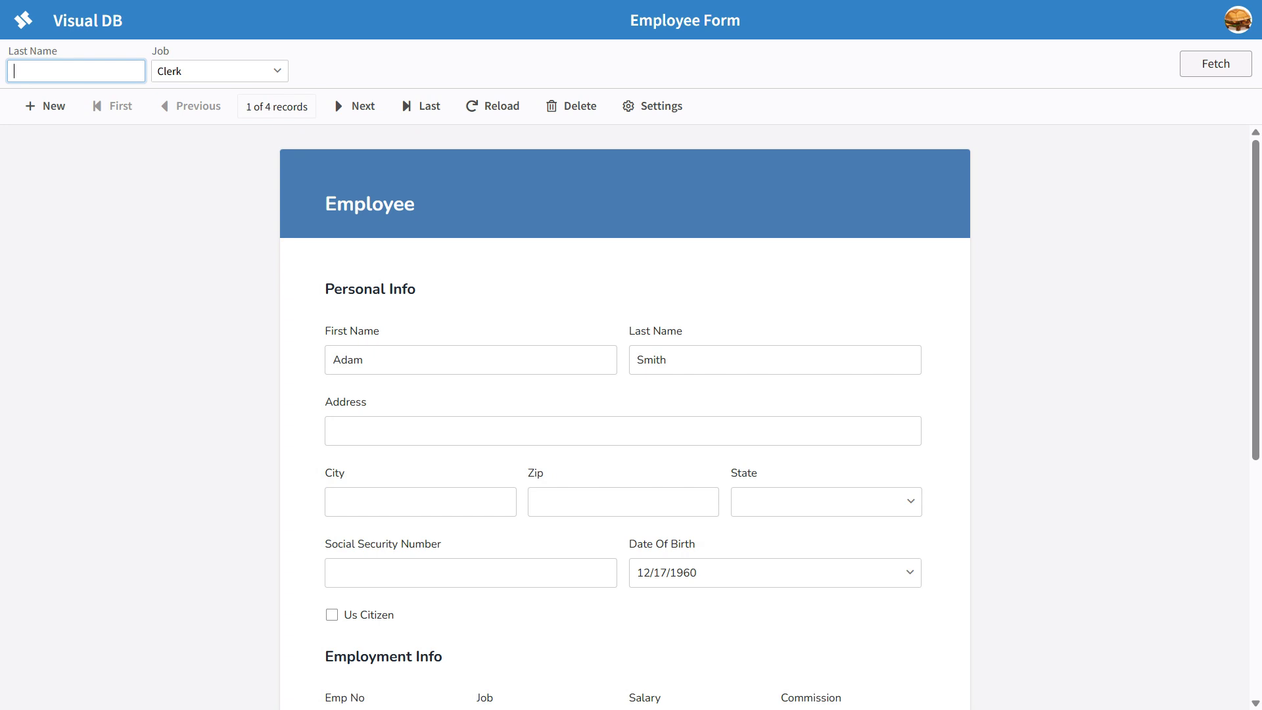
{"action": "scroll", "coordinate": [625, 416], "scroll_direction": "down", "scroll_amount": 7}
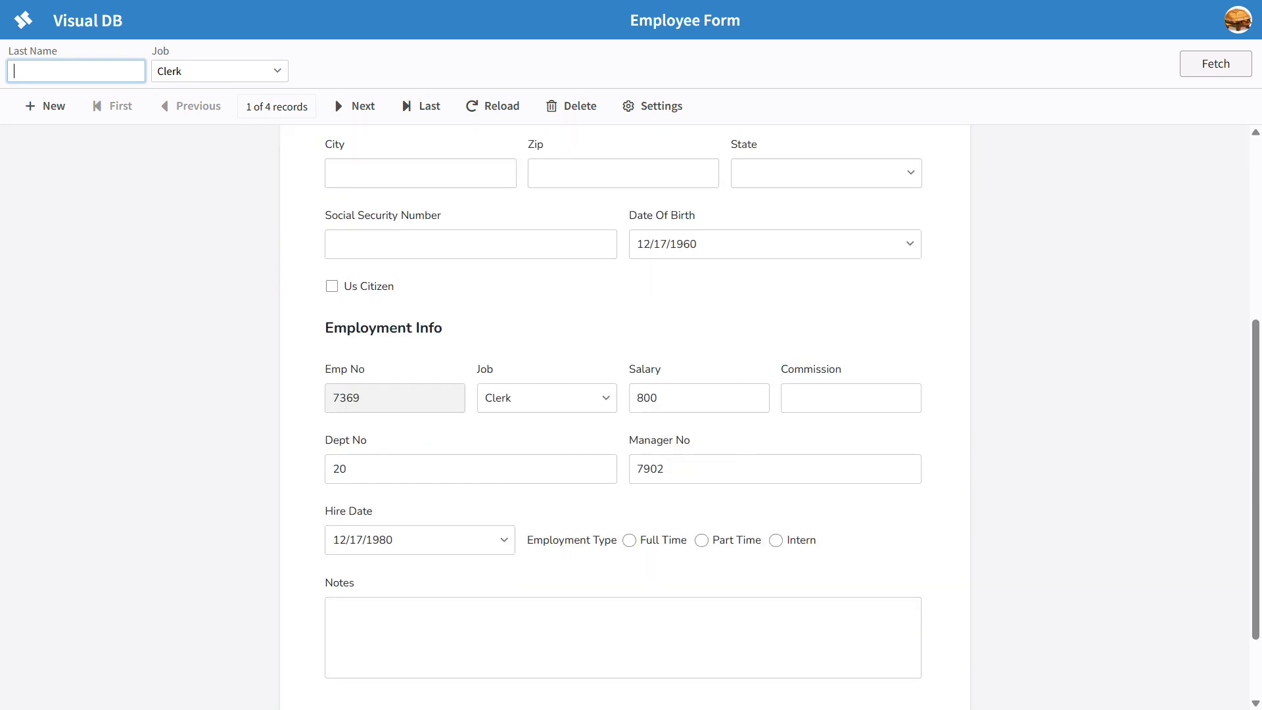
{"action": "scroll", "coordinate": [625, 417], "scroll_direction": "up", "scroll_amount": 6}
{"action": "left_click", "coordinate": [355, 106]}
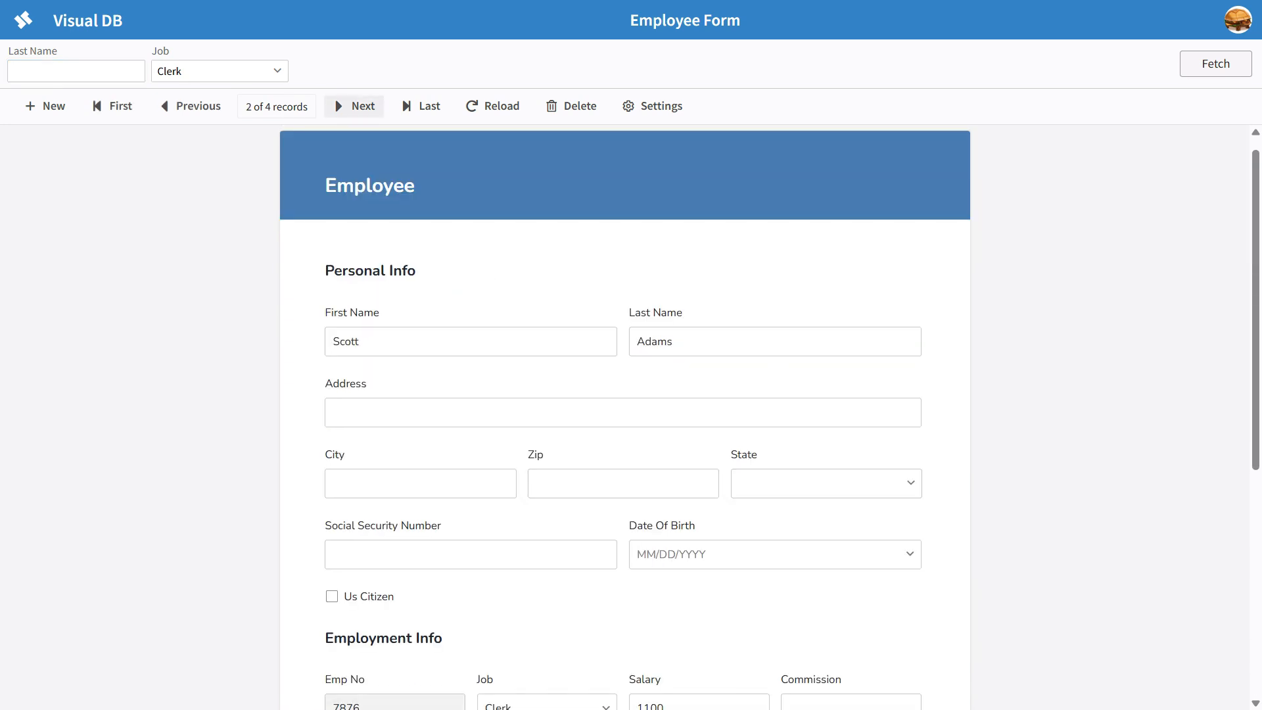
{"action": "scroll", "coordinate": [625, 417], "scroll_direction": "down", "scroll_amount": 6}
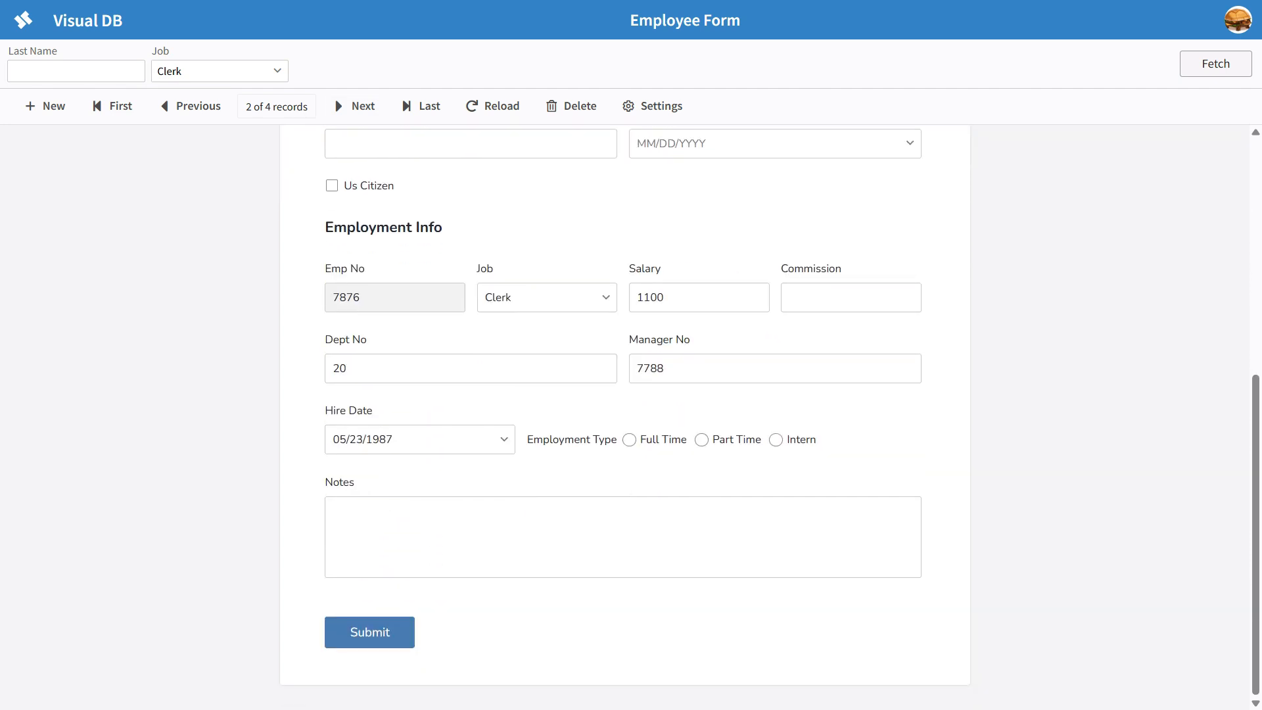
{"action": "scroll", "coordinate": [624, 416], "scroll_direction": "up", "scroll_amount": 6}
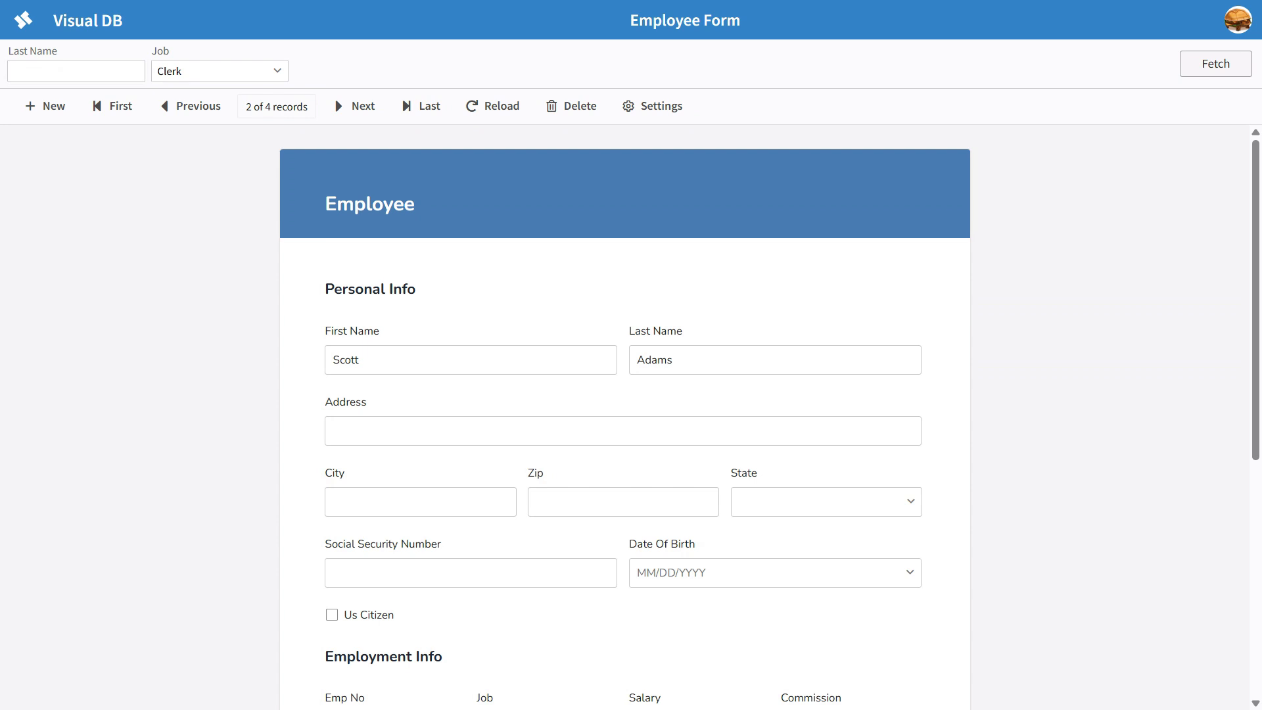
{"action": "left_click", "coordinate": [355, 105]}
{"action": "scroll", "coordinate": [624, 416], "scroll_direction": "down", "scroll_amount": 6}
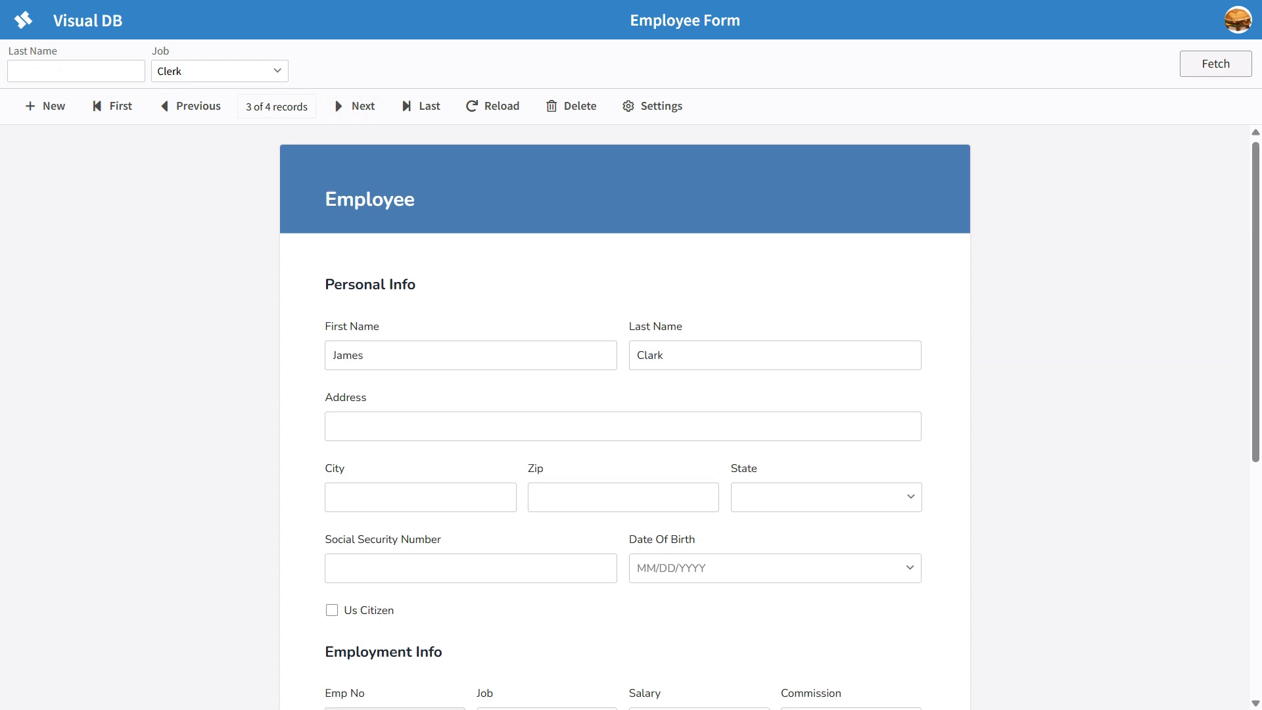
Fetch the records matching both an employee's last name and the Clerk job, and examine the returned record
{"action": "scroll", "coordinate": [625, 417], "scroll_direction": "up", "scroll_amount": 5}
{"action": "left_click", "coordinate": [75, 71]}
{"action": "type", "text": "Smith"}
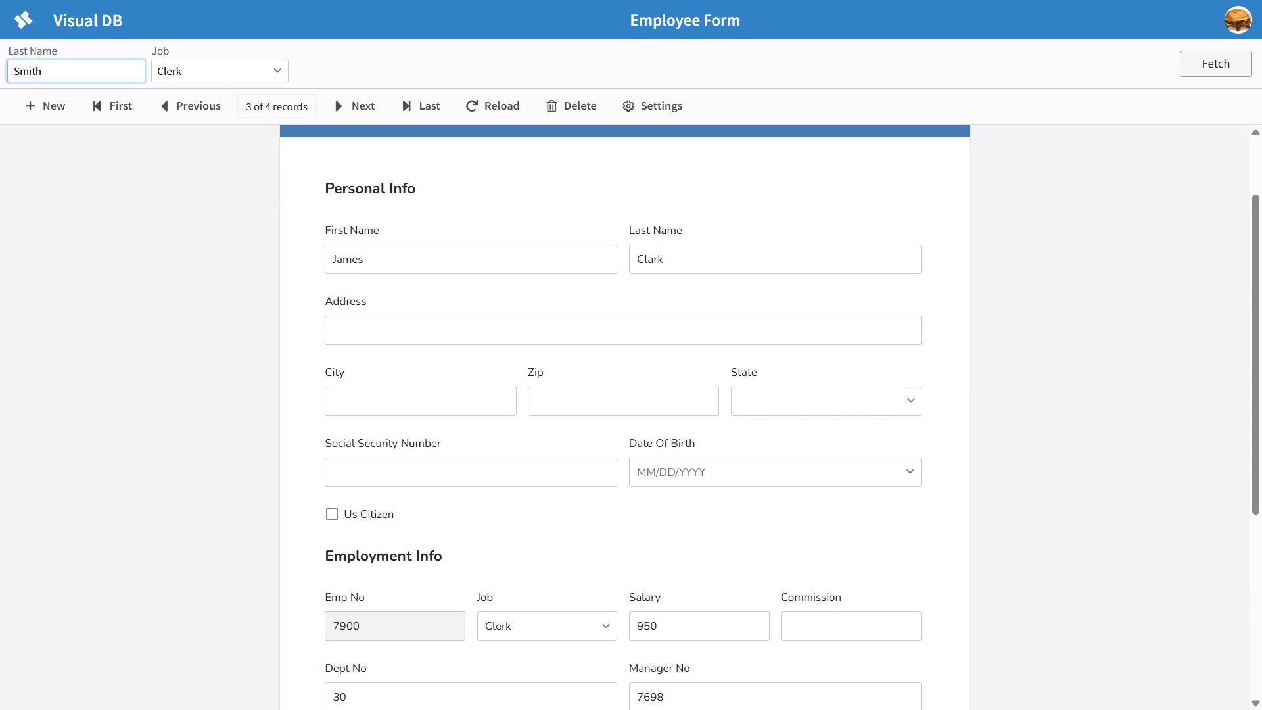
{"action": "left_click", "coordinate": [1216, 64]}
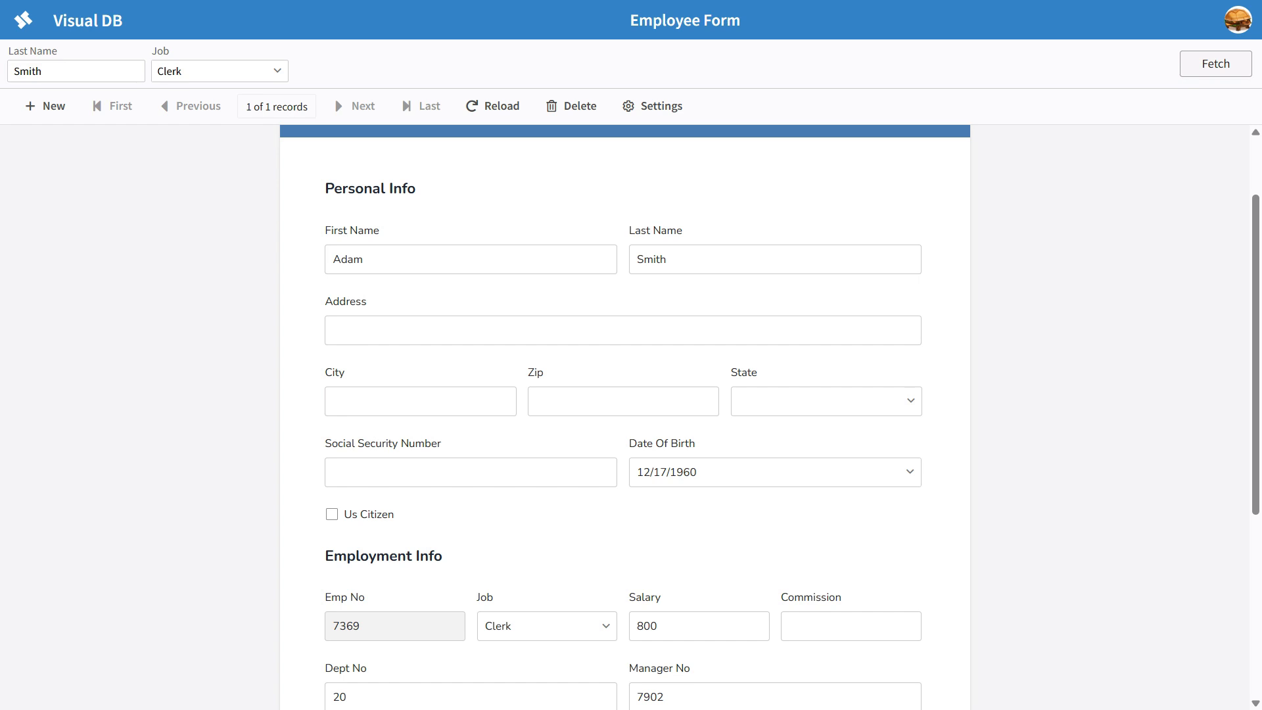
{"action": "scroll", "coordinate": [624, 414], "scroll_direction": "down", "scroll_amount": 5}
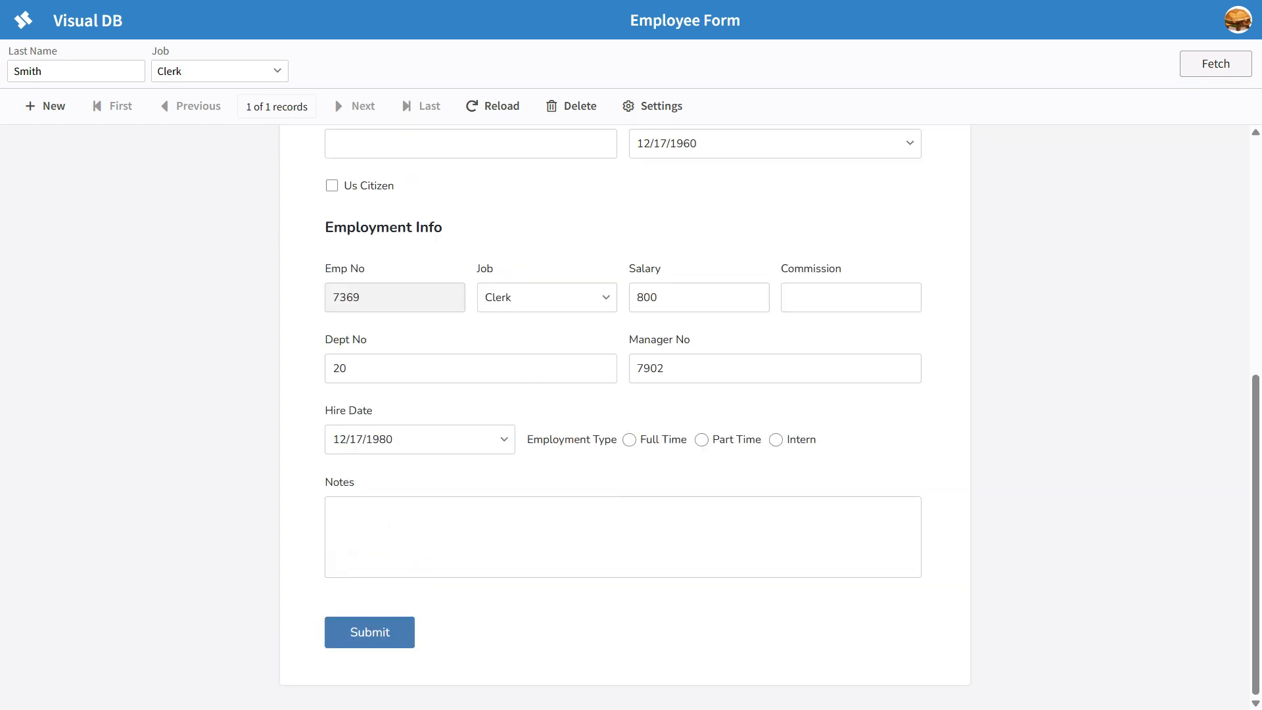
{"action": "scroll", "coordinate": [624, 414], "scroll_direction": "up", "scroll_amount": 6}
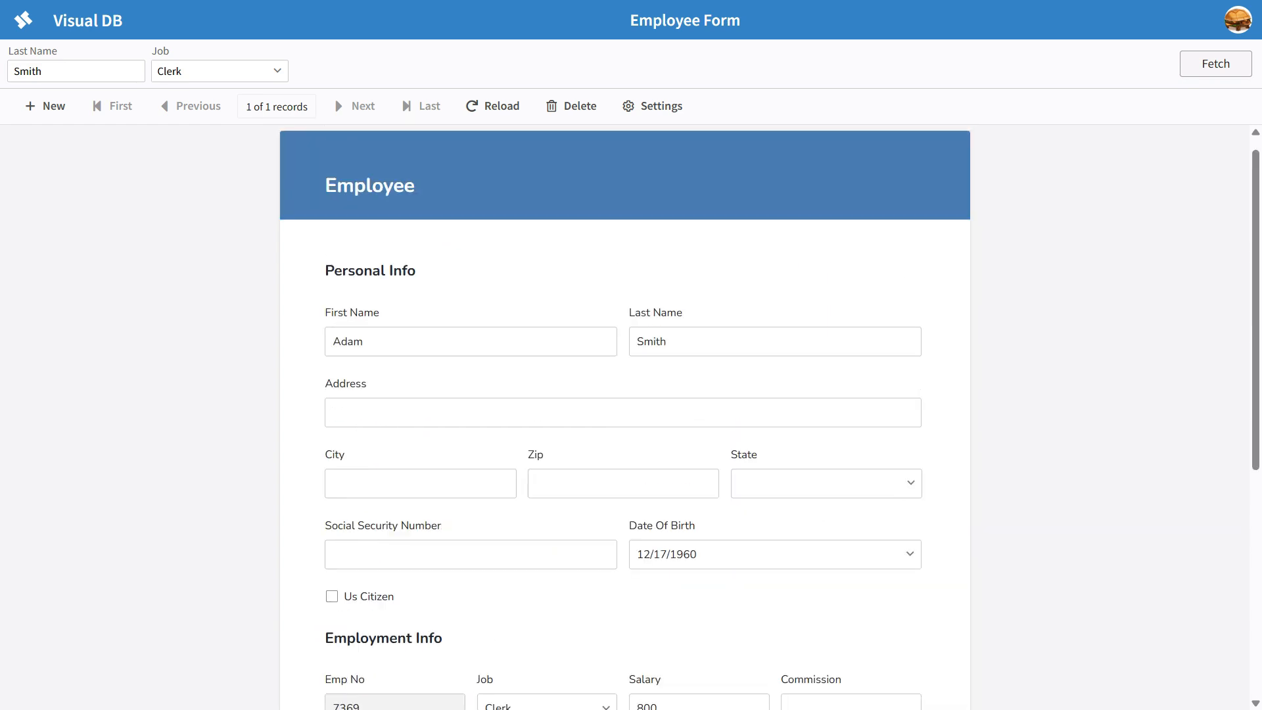